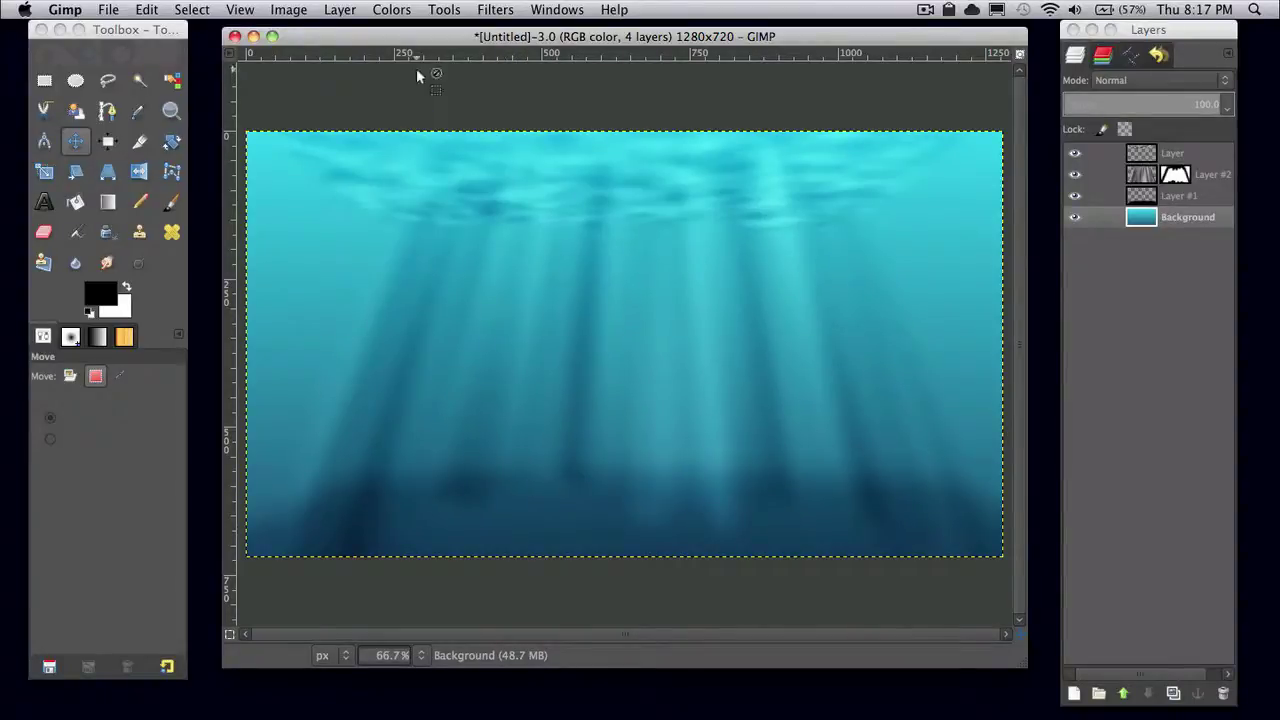
Close the underwater image without saving and create a new blank 1280x720 image
{"action": "left_click", "coordinate": [234, 37]}
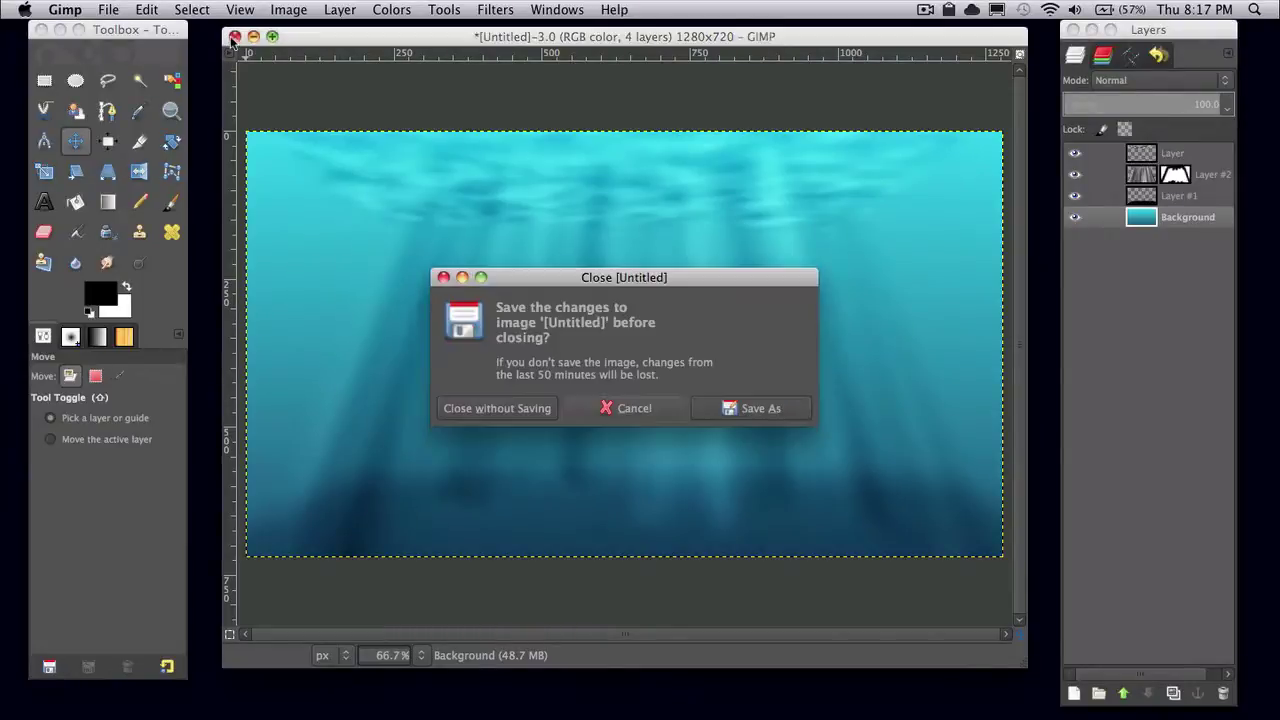
{"action": "left_click", "coordinate": [514, 402]}
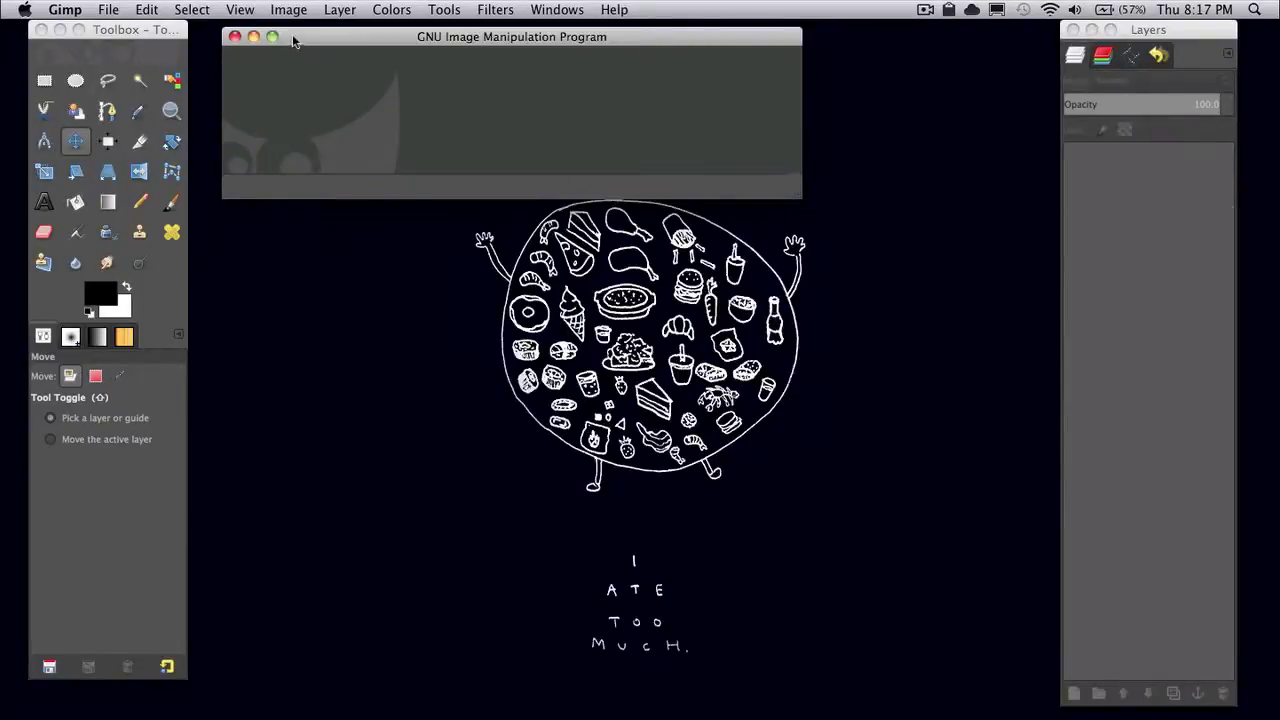
{"action": "left_click", "coordinate": [110, 9]}
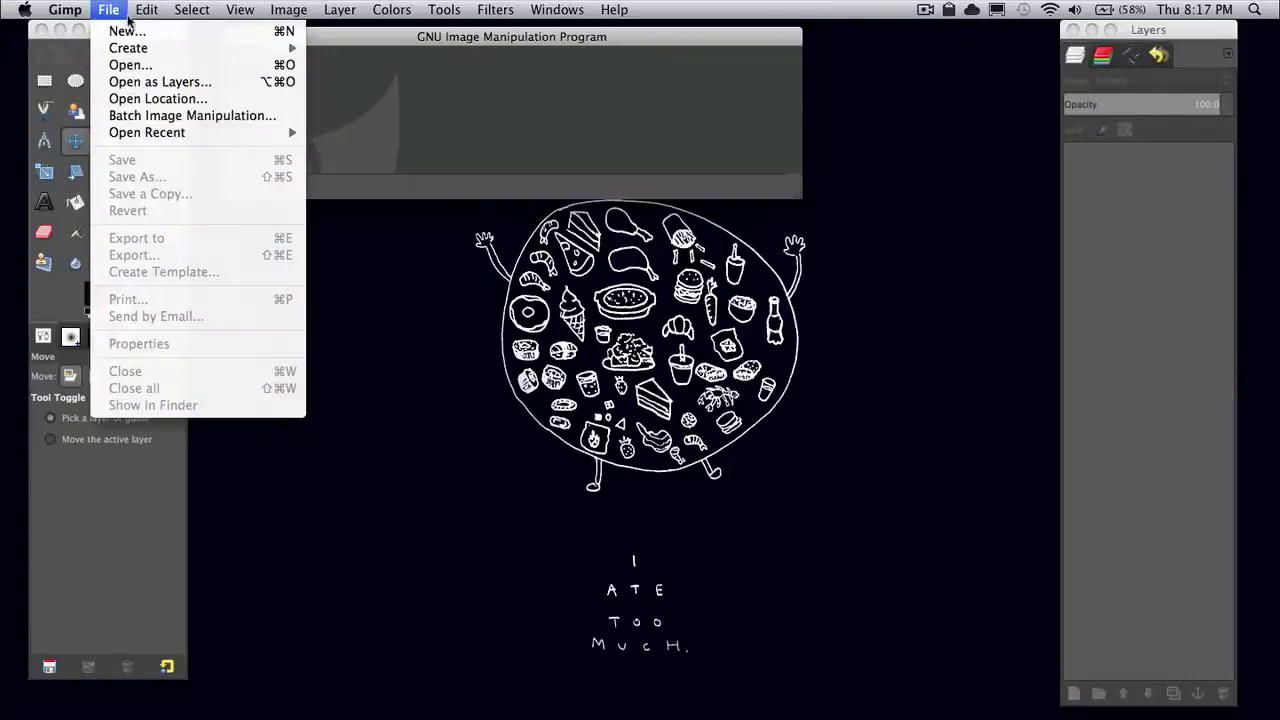
{"action": "left_click", "coordinate": [127, 31]}
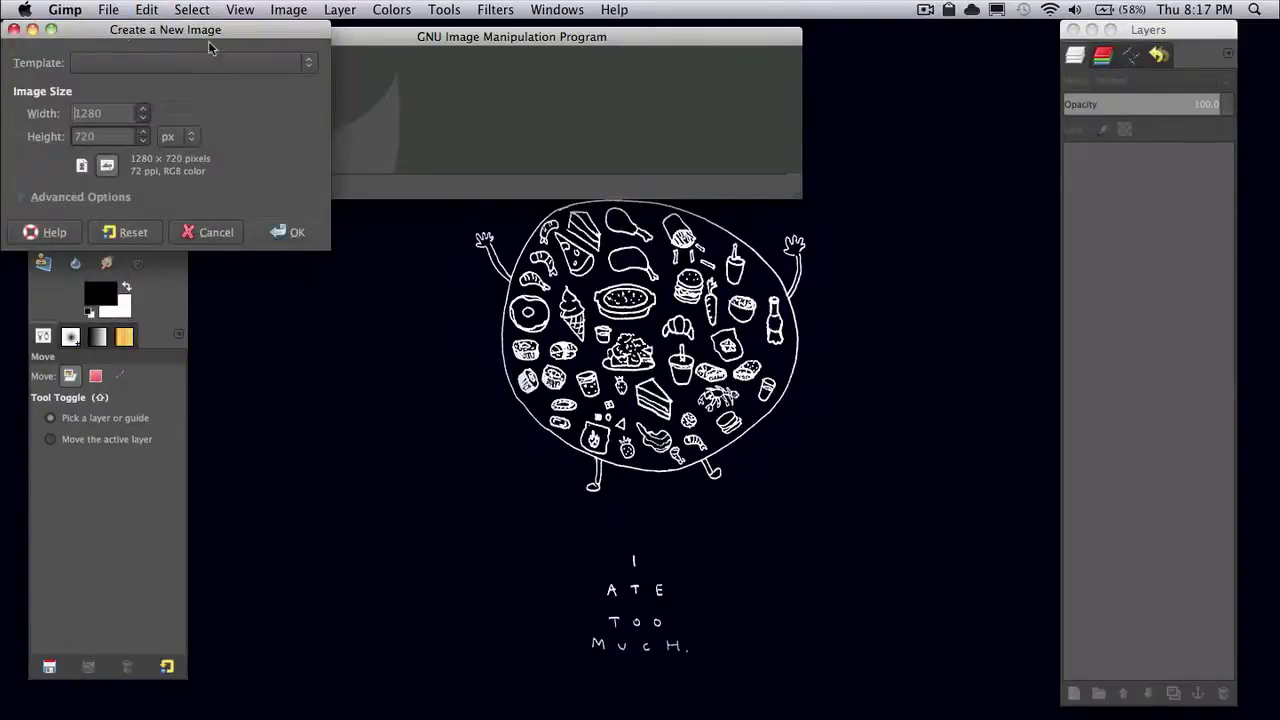
{"action": "left_click", "coordinate": [512, 276]}
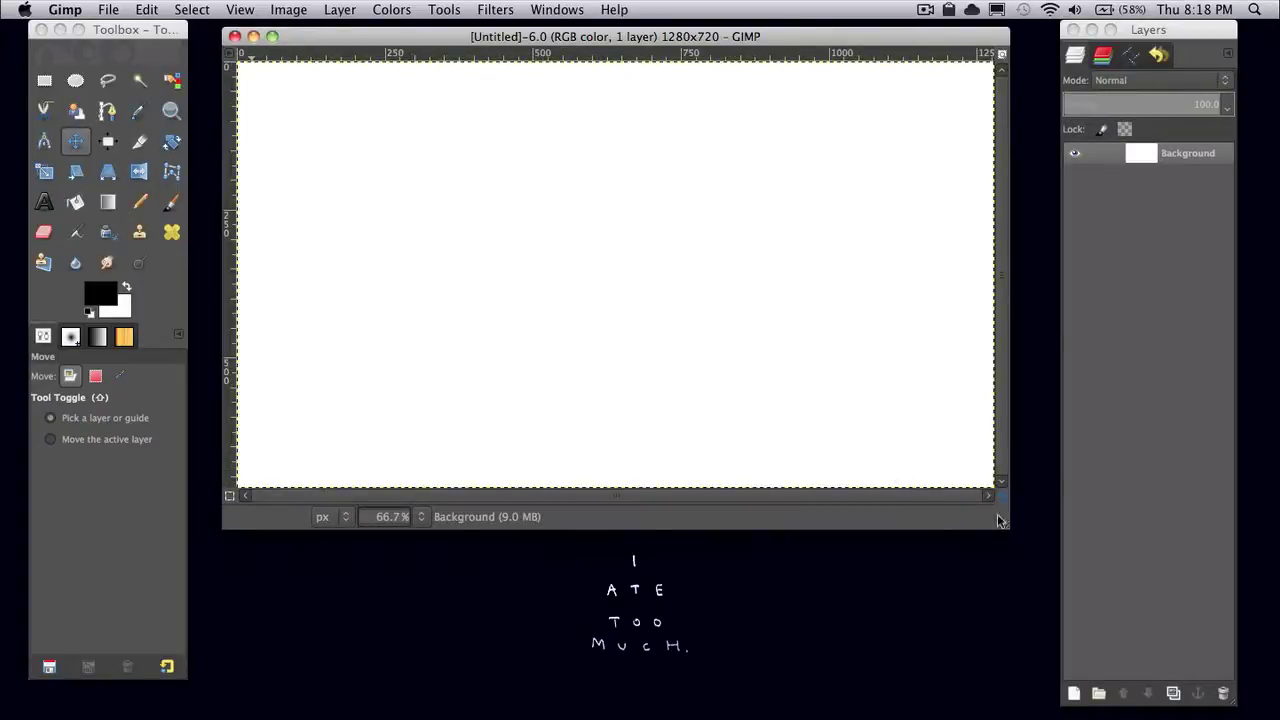
Enlarge and reposition the image window, then select the Blend tool
{"action": "left_click_drag", "start_coordinate": [1006, 533], "coordinate": [1066, 668]}
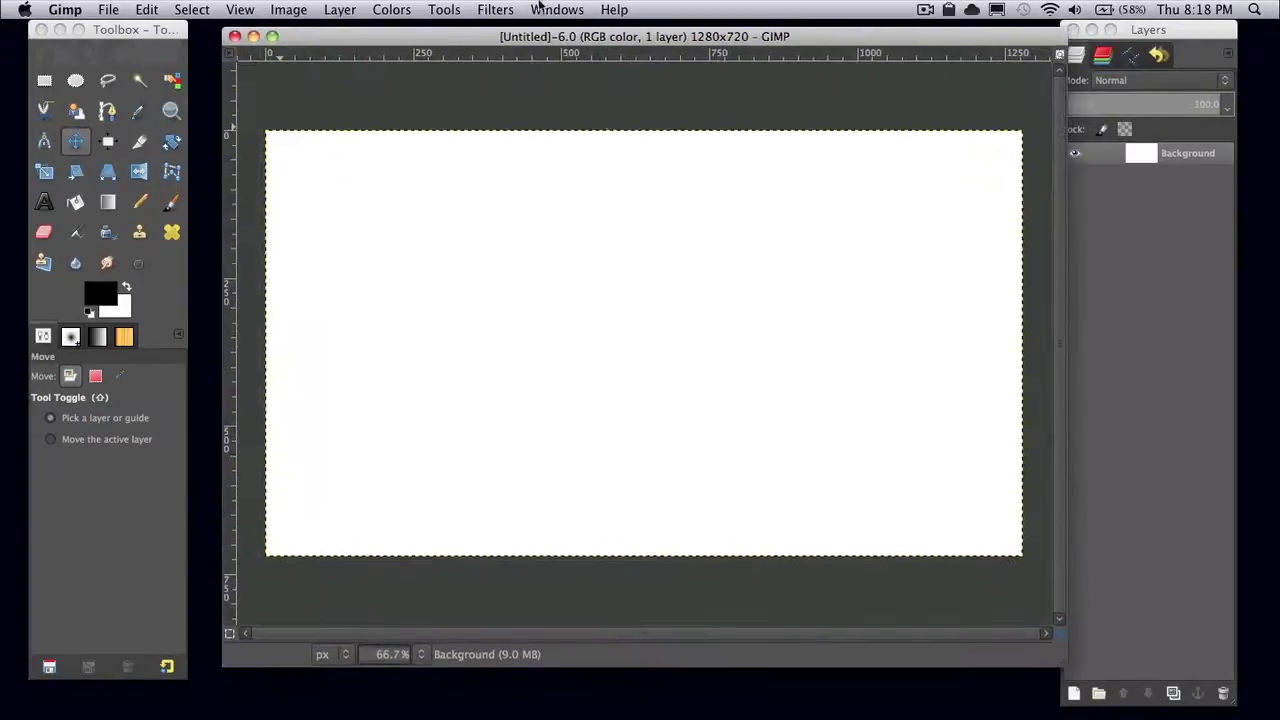
{"action": "left_click_drag", "start_coordinate": [567, 37], "coordinate": [555, 31]}
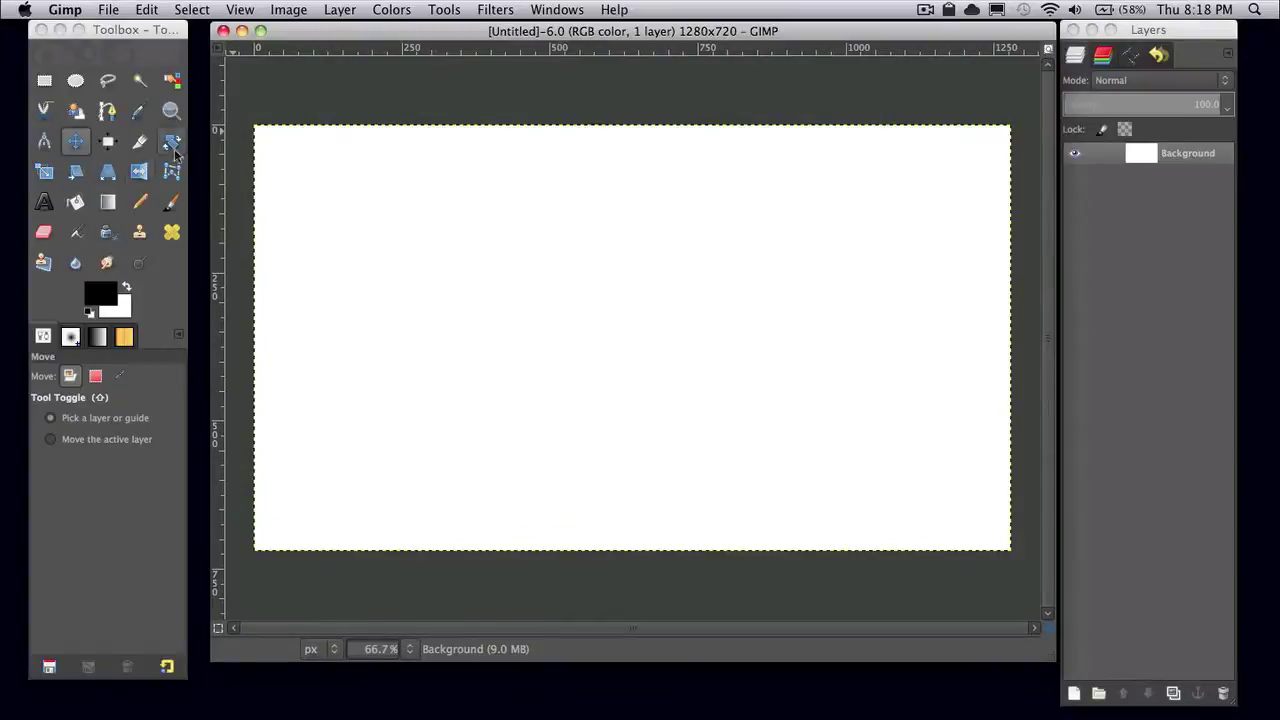
{"action": "left_click", "coordinate": [107, 203]}
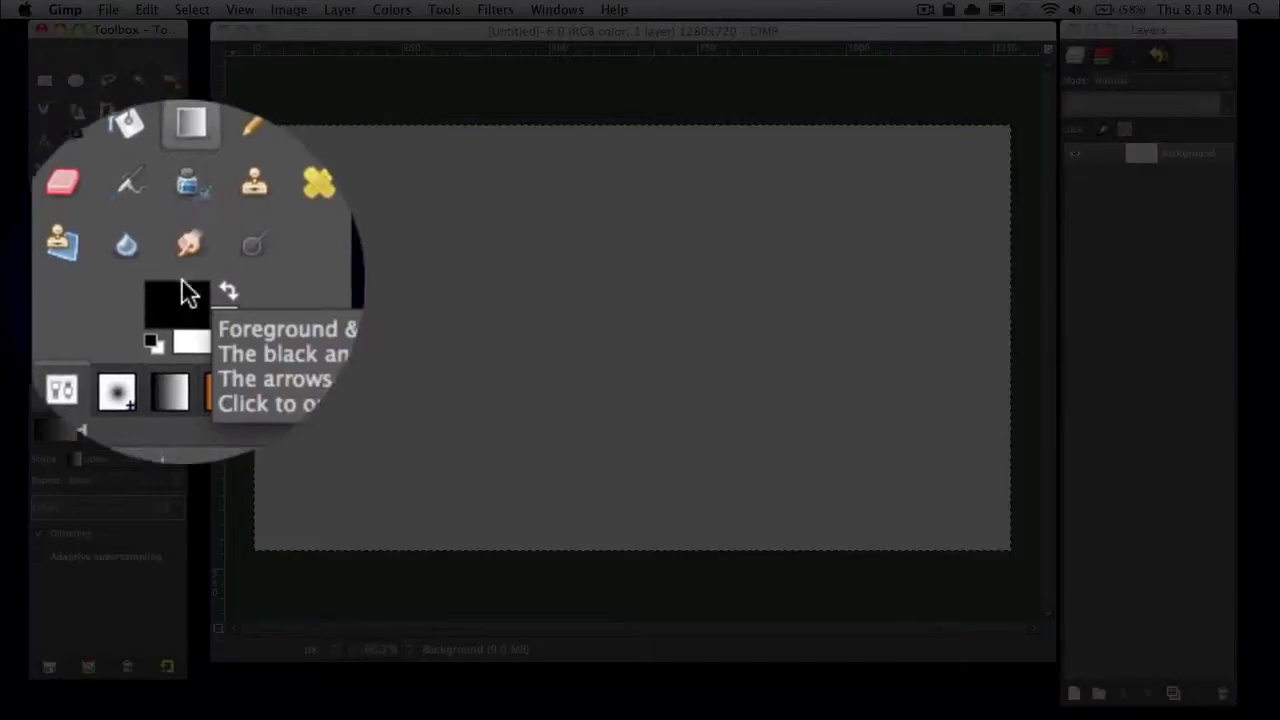
Set the foreground colour to cyan 33d4ec and the background to dark blue 205779
{"action": "left_click", "coordinate": [182, 290]}
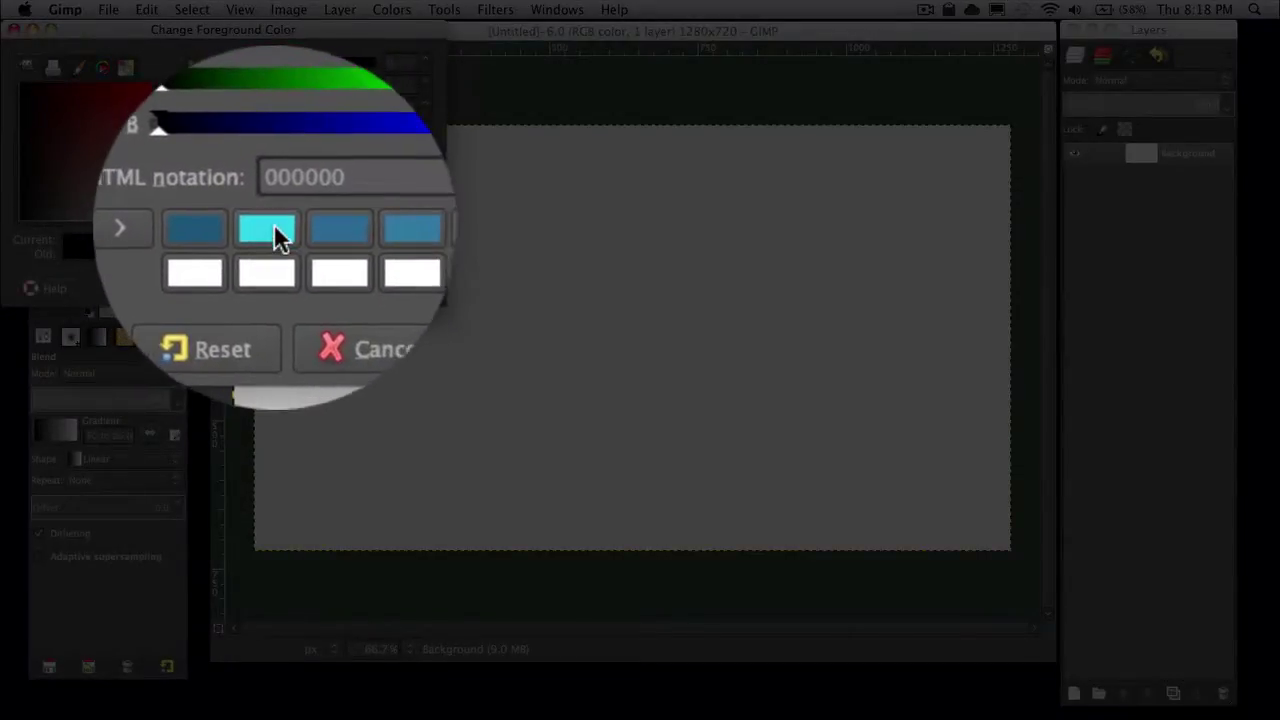
{"action": "left_click", "coordinate": [270, 228]}
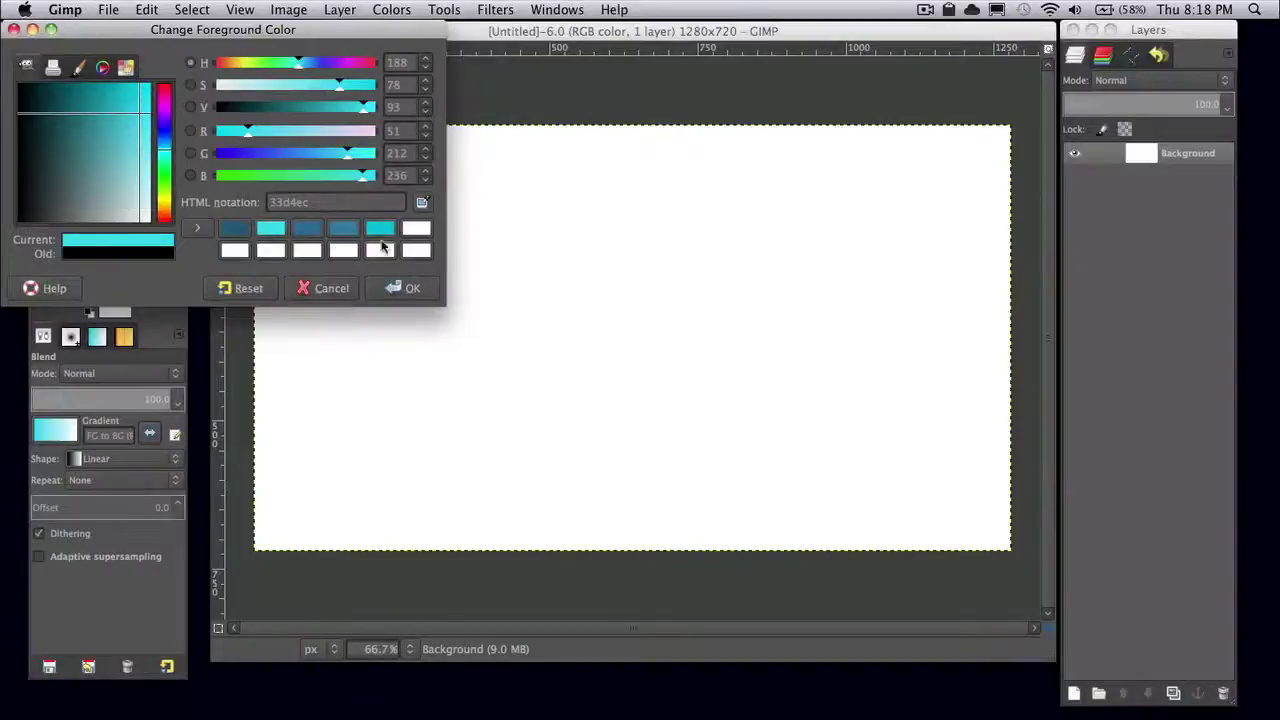
{"action": "left_click", "coordinate": [398, 289]}
{"action": "left_click", "coordinate": [127, 306]}
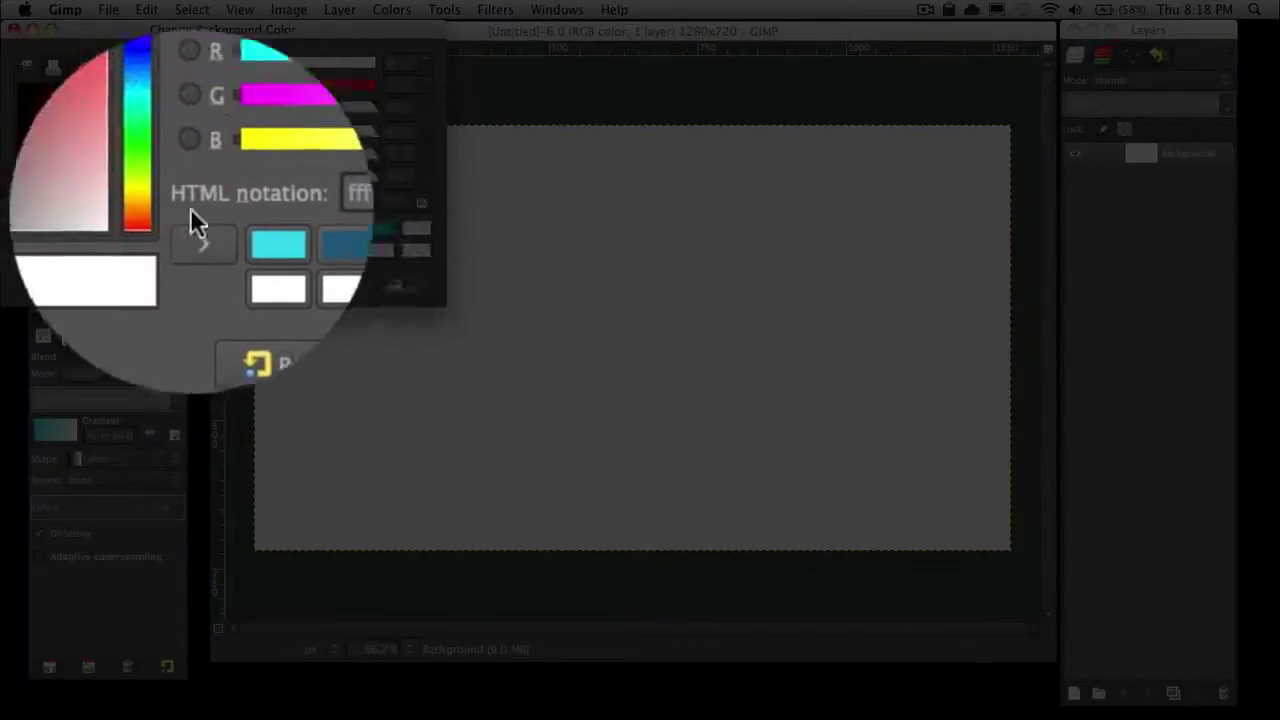
{"action": "left_click", "coordinate": [272, 228]}
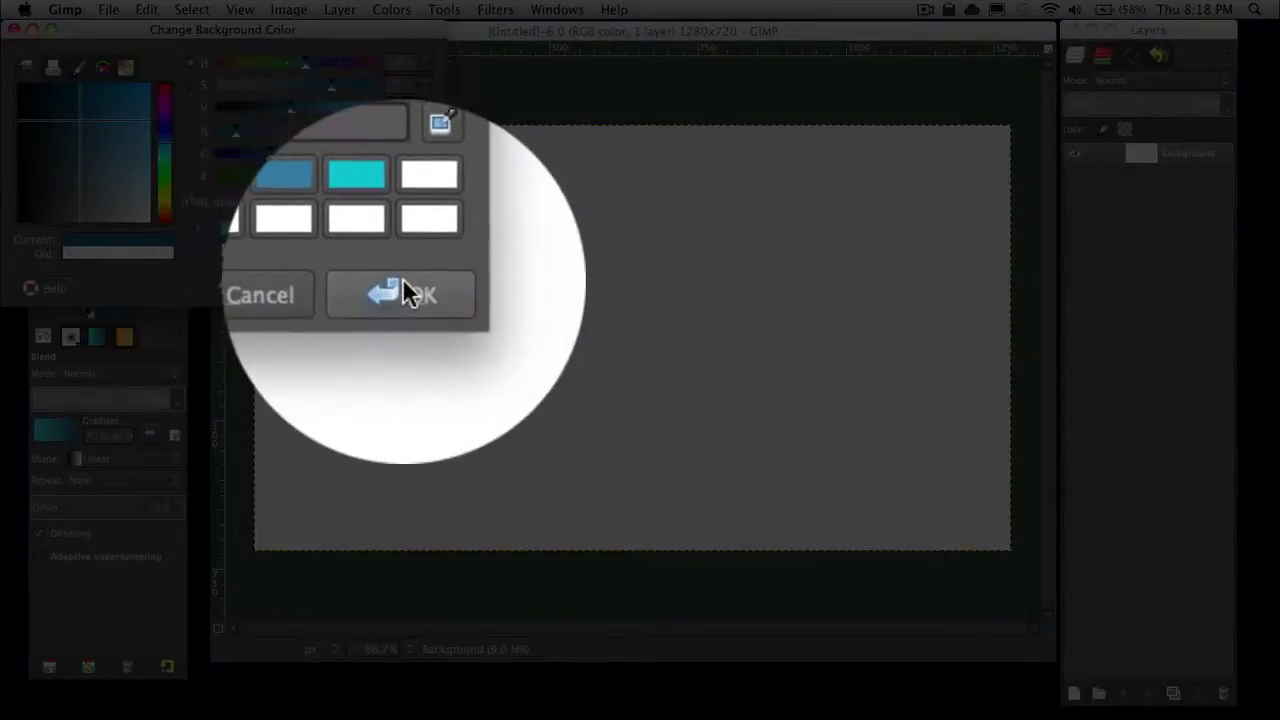
{"action": "left_click", "coordinate": [400, 288]}
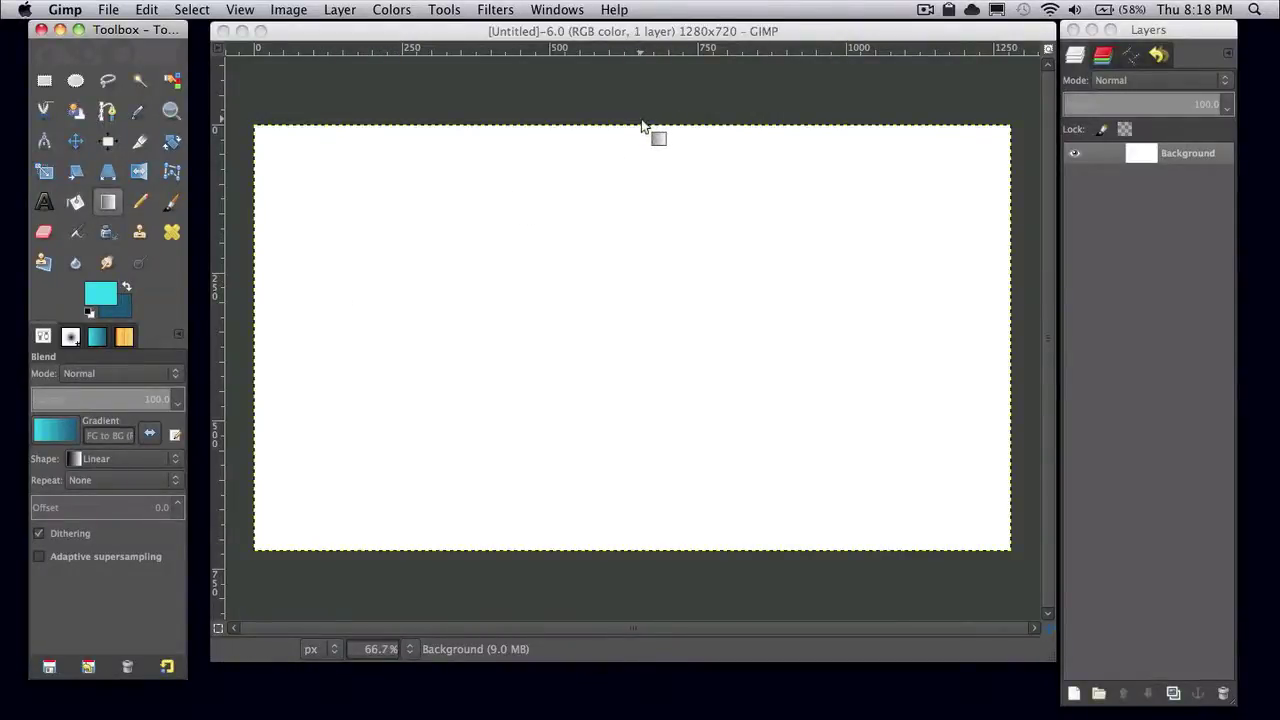
Drag a vertical cyan-to-dark-blue gradient from the canvas top edge down to the bottom
{"action": "left_click_drag", "start_coordinate": [626, 120], "coordinate": [629, 555]}
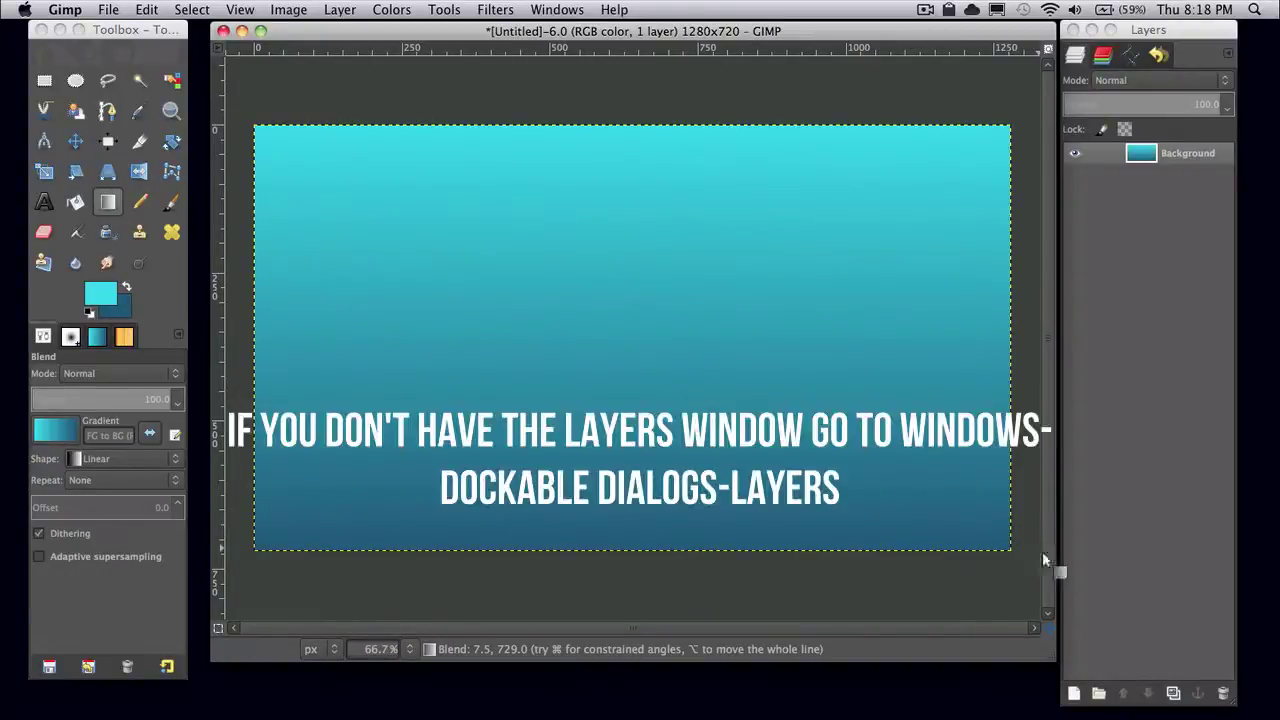
Add a transparent layer and render grey Solid Noise on it with X size 9.5, Y size 7.0
{"action": "left_click", "coordinate": [1073, 692]}
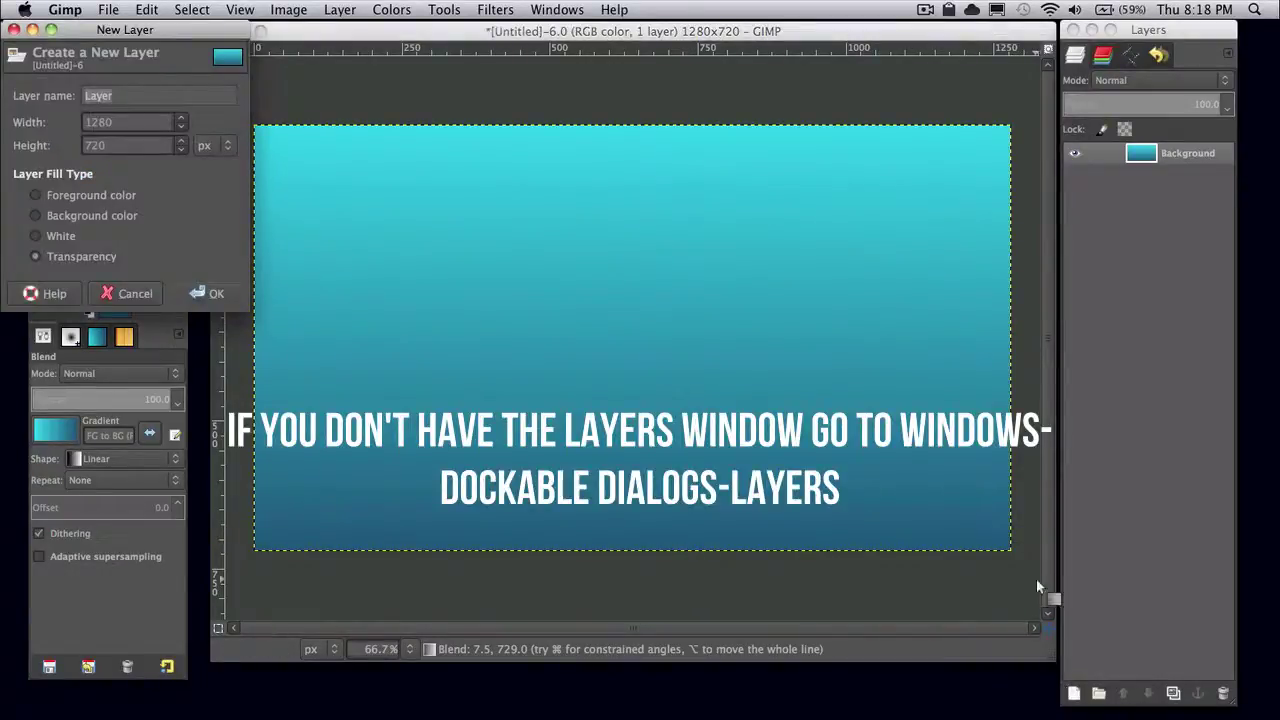
{"action": "key", "text": "Return"}
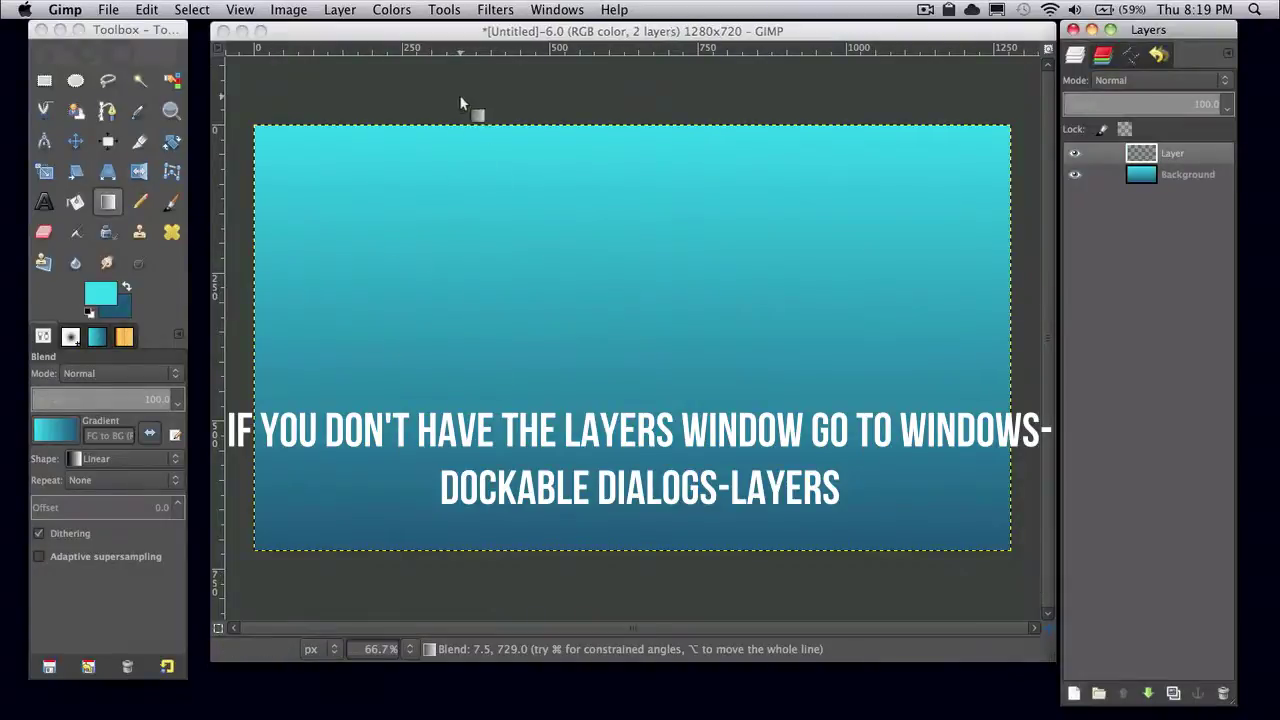
{"action": "left_click", "coordinate": [495, 9]}
{"action": "mouse_move", "coordinate": [533, 292]}
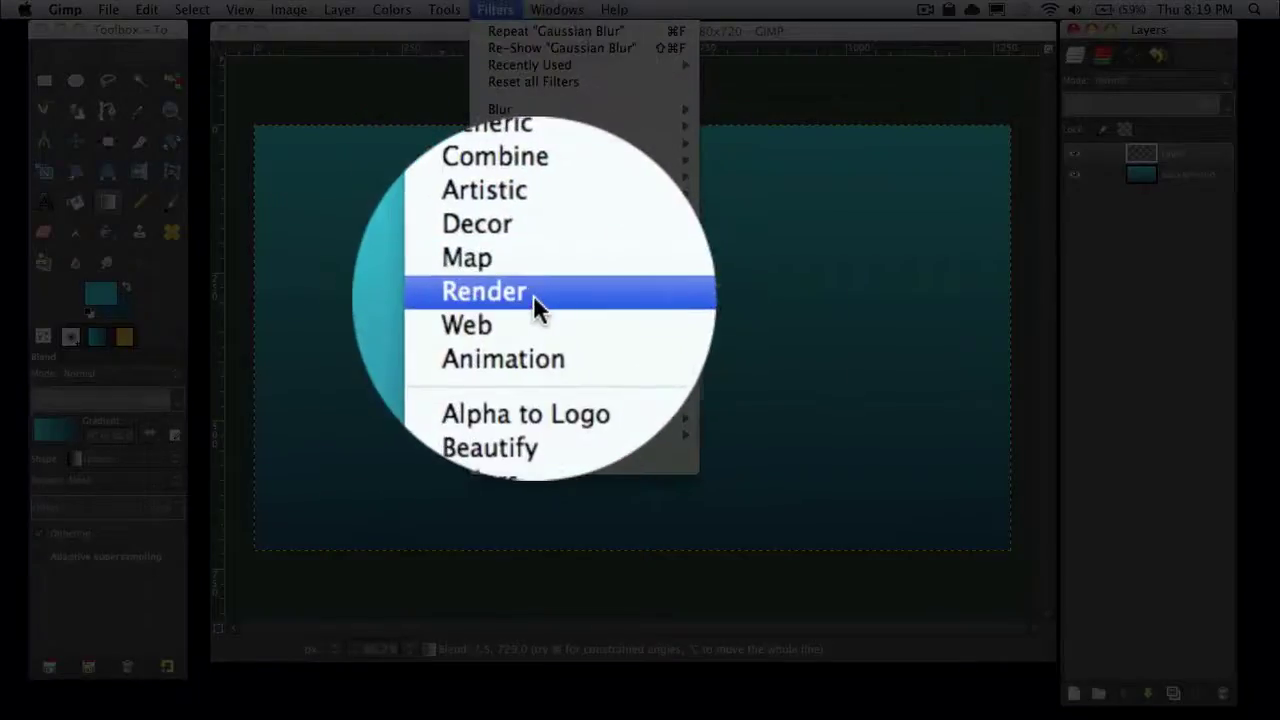
{"action": "mouse_move", "coordinate": [733, 294]}
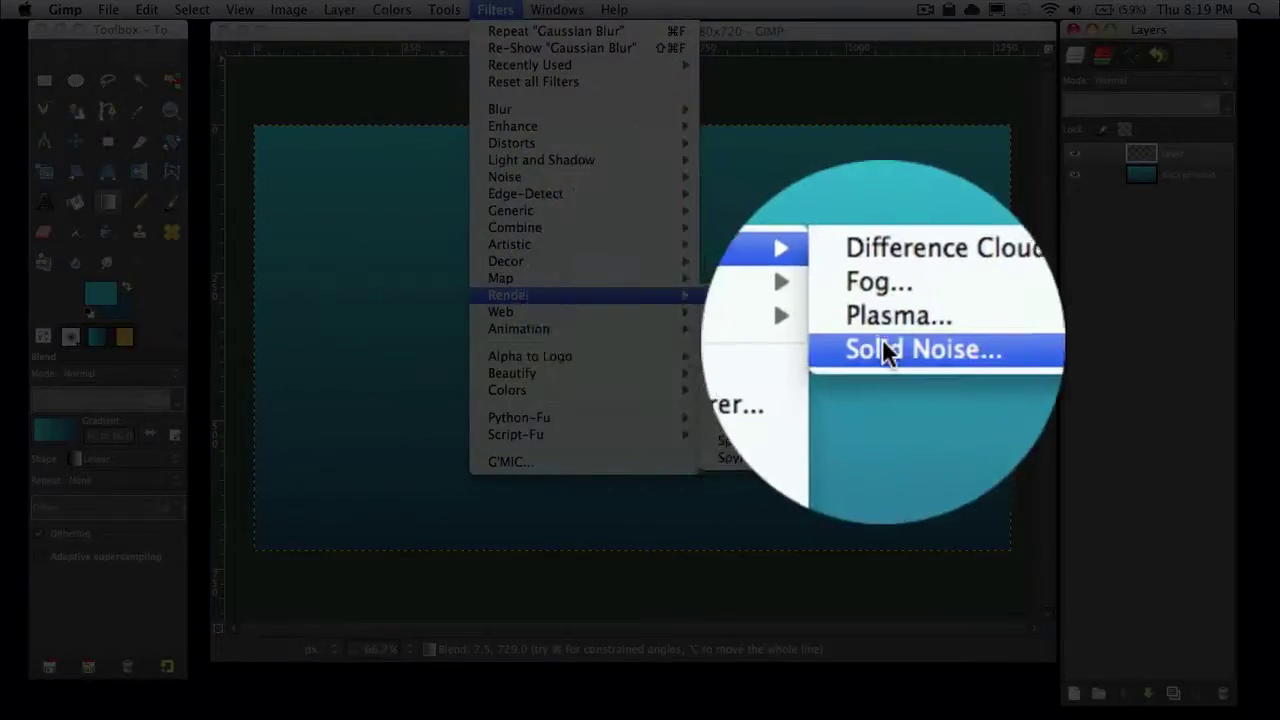
{"action": "left_click", "coordinate": [882, 340]}
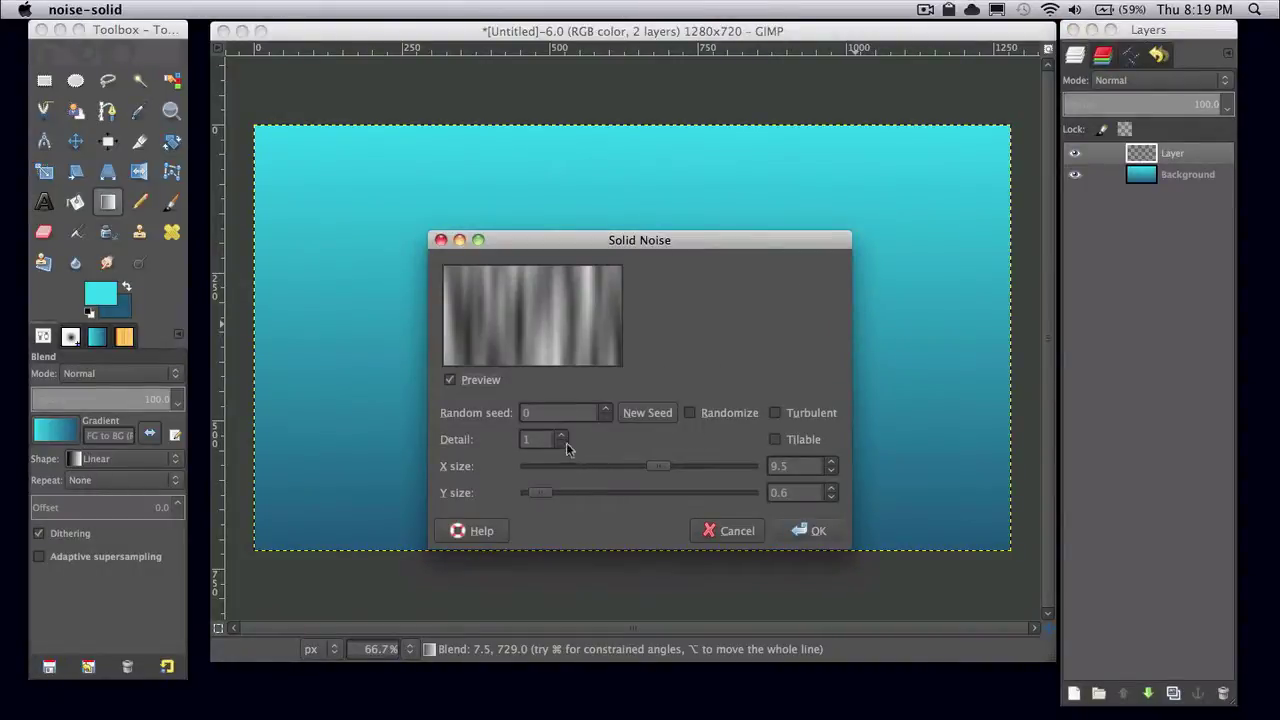
{"action": "left_click_drag", "start_coordinate": [542, 493], "coordinate": [607, 495]}
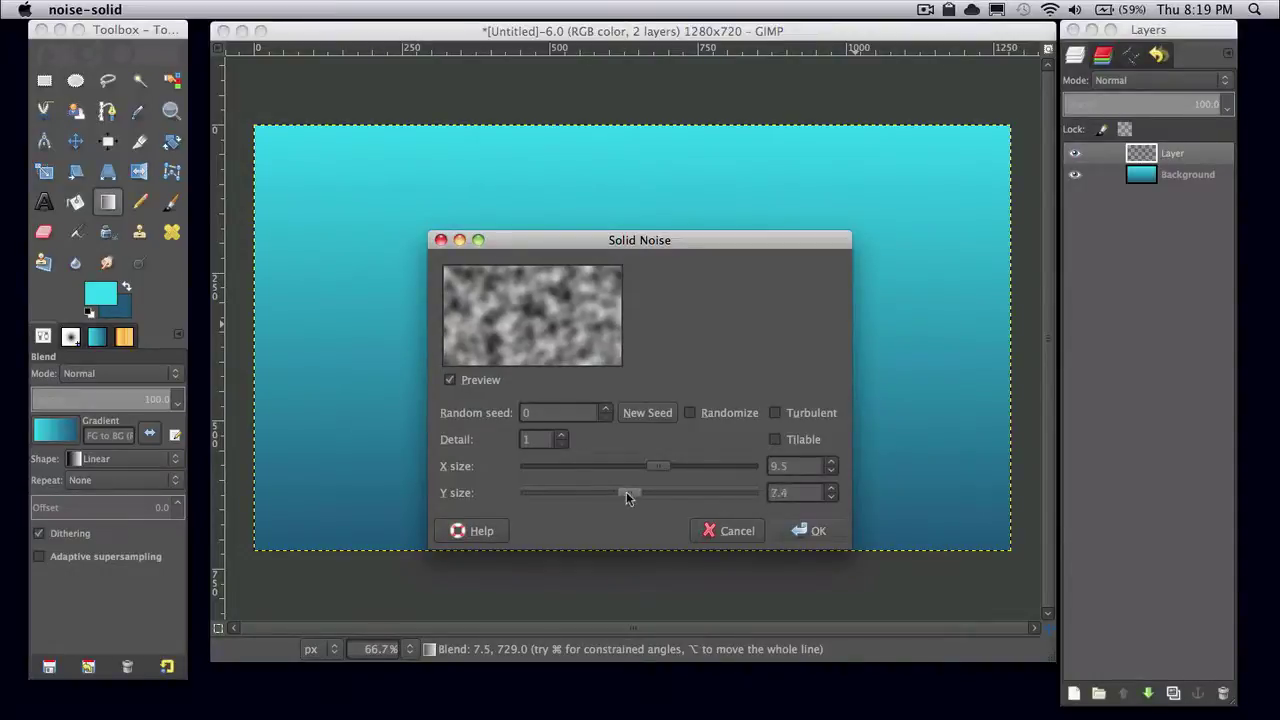
{"action": "left_click_drag", "start_coordinate": [626, 494], "coordinate": [628, 494]}
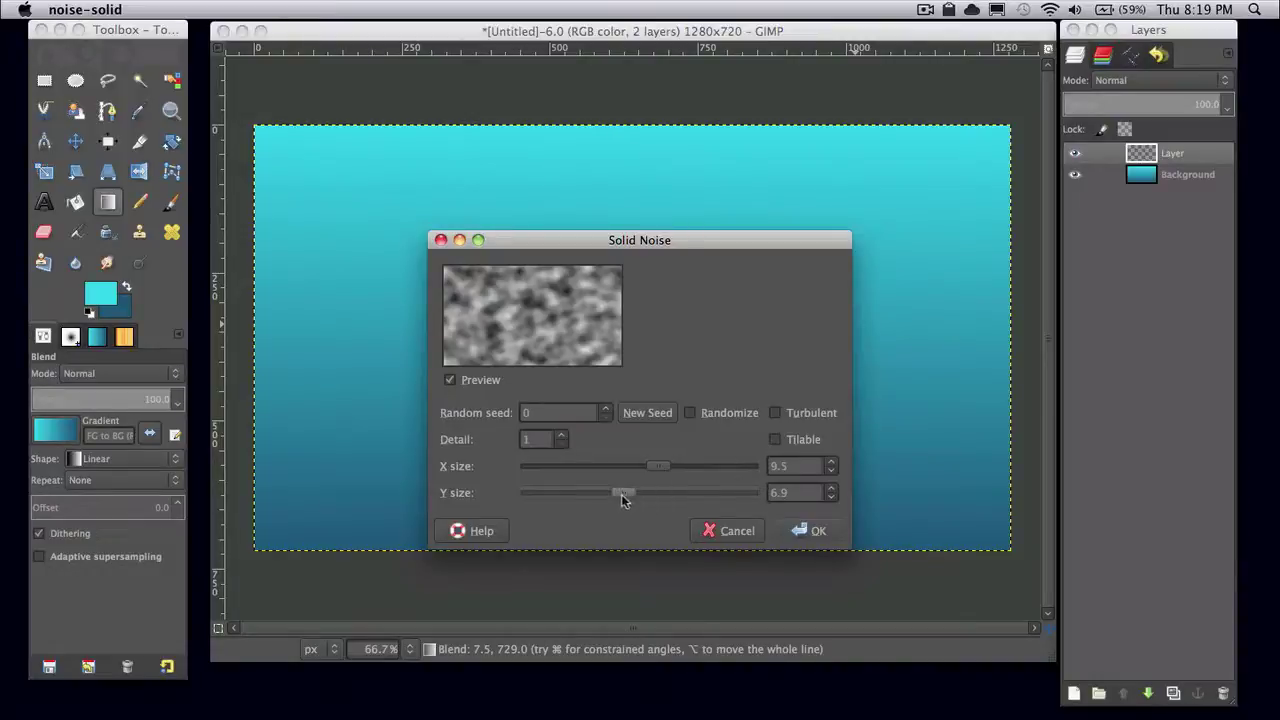
{"action": "left_click_drag", "start_coordinate": [621, 494], "coordinate": [623, 494]}
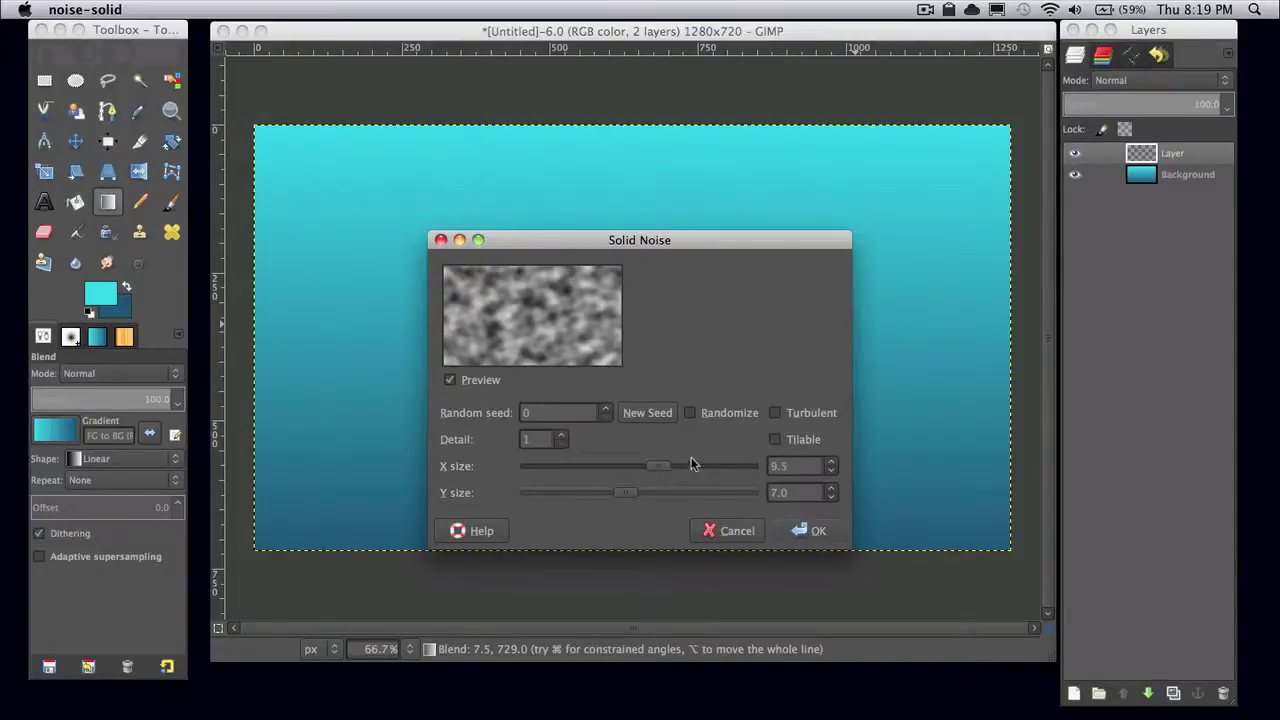
{"action": "left_click", "coordinate": [809, 529]}
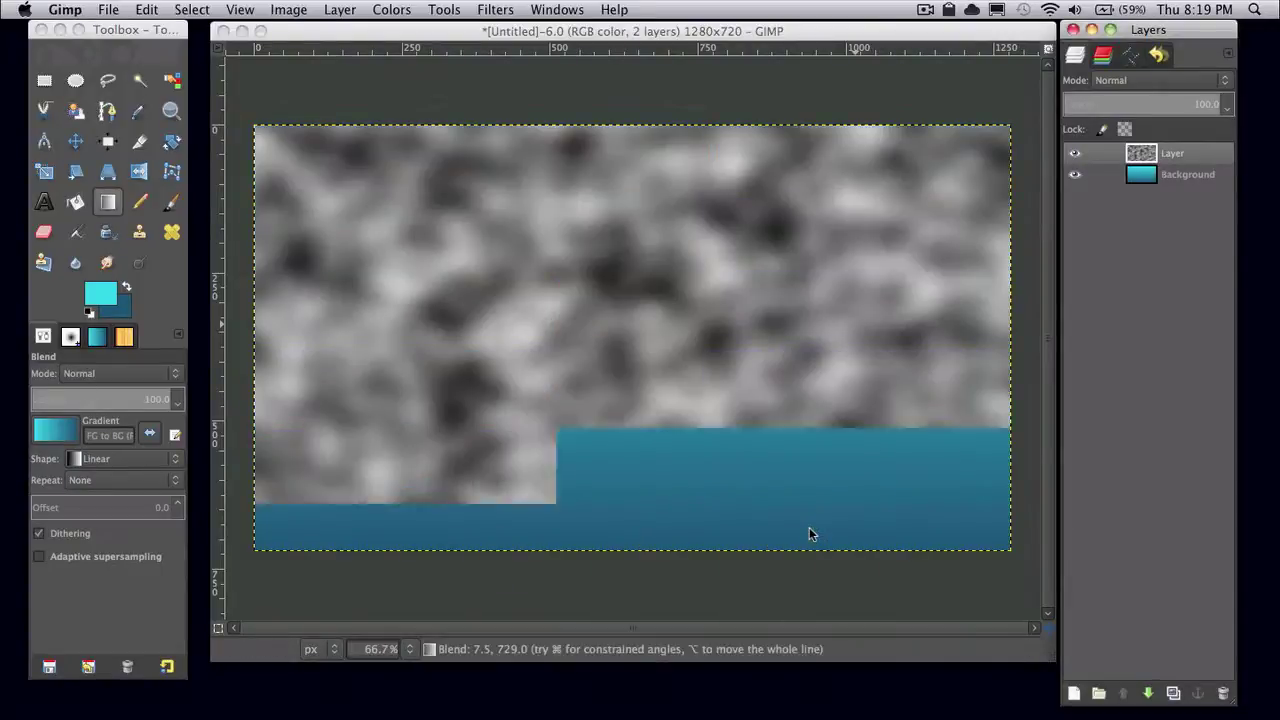
Perspective-warp the noise layer by pulling its bottom corners up and inward into a top trapezoid
{"action": "left_click", "coordinate": [108, 173]}
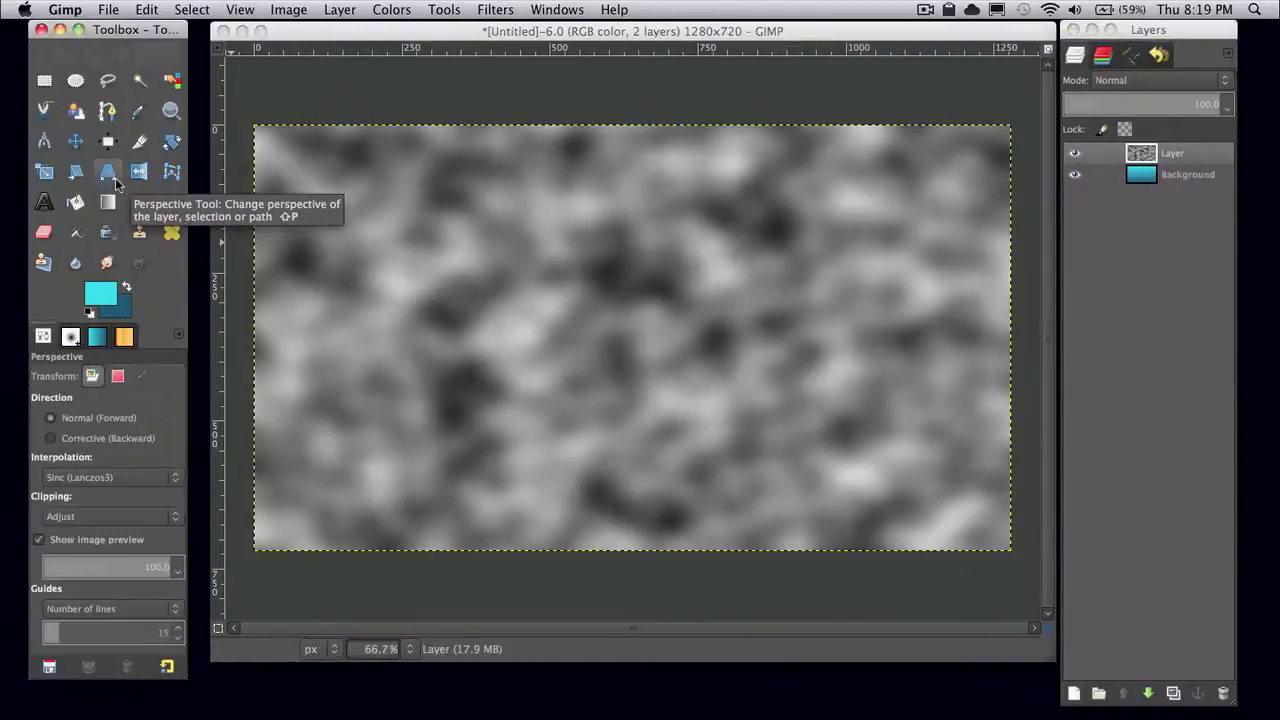
{"action": "left_click_drag", "start_coordinate": [417, 400], "coordinate": [380, 165]}
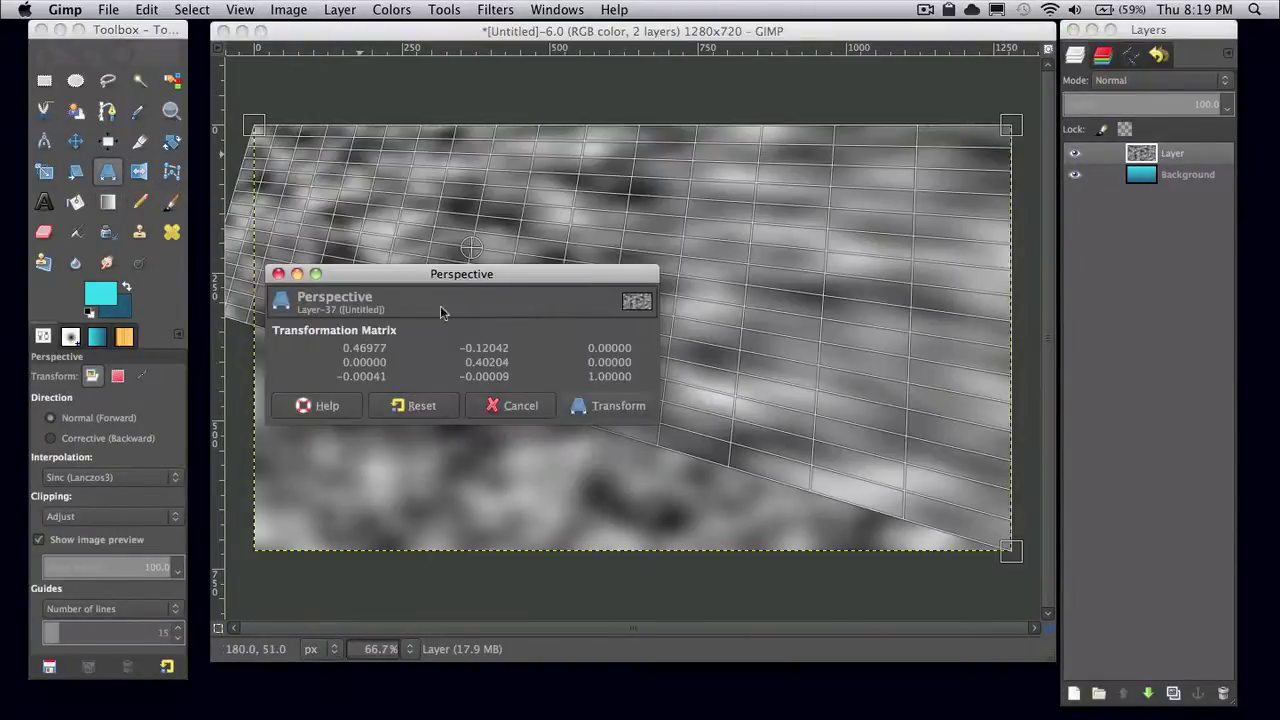
{"action": "left_click", "coordinate": [380, 407]}
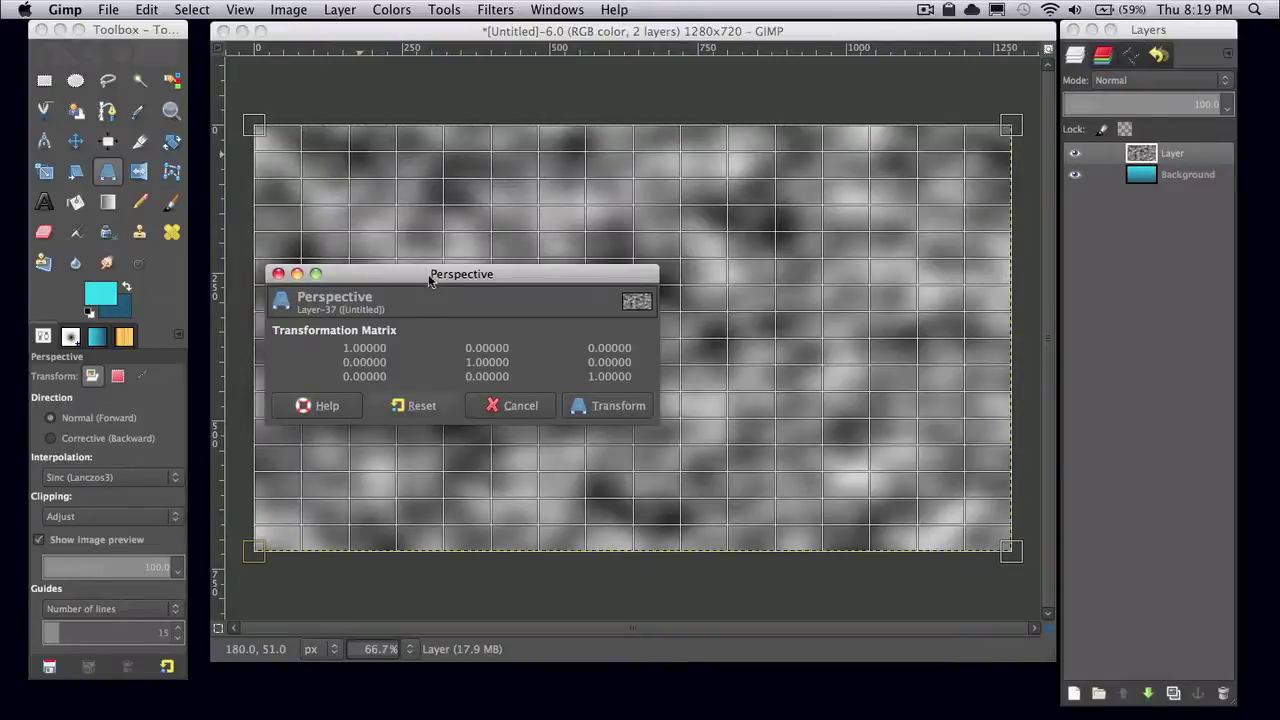
{"action": "left_click_drag", "start_coordinate": [430, 280], "coordinate": [594, 556]}
{"action": "left_click_drag", "start_coordinate": [256, 547], "coordinate": [422, 297]}
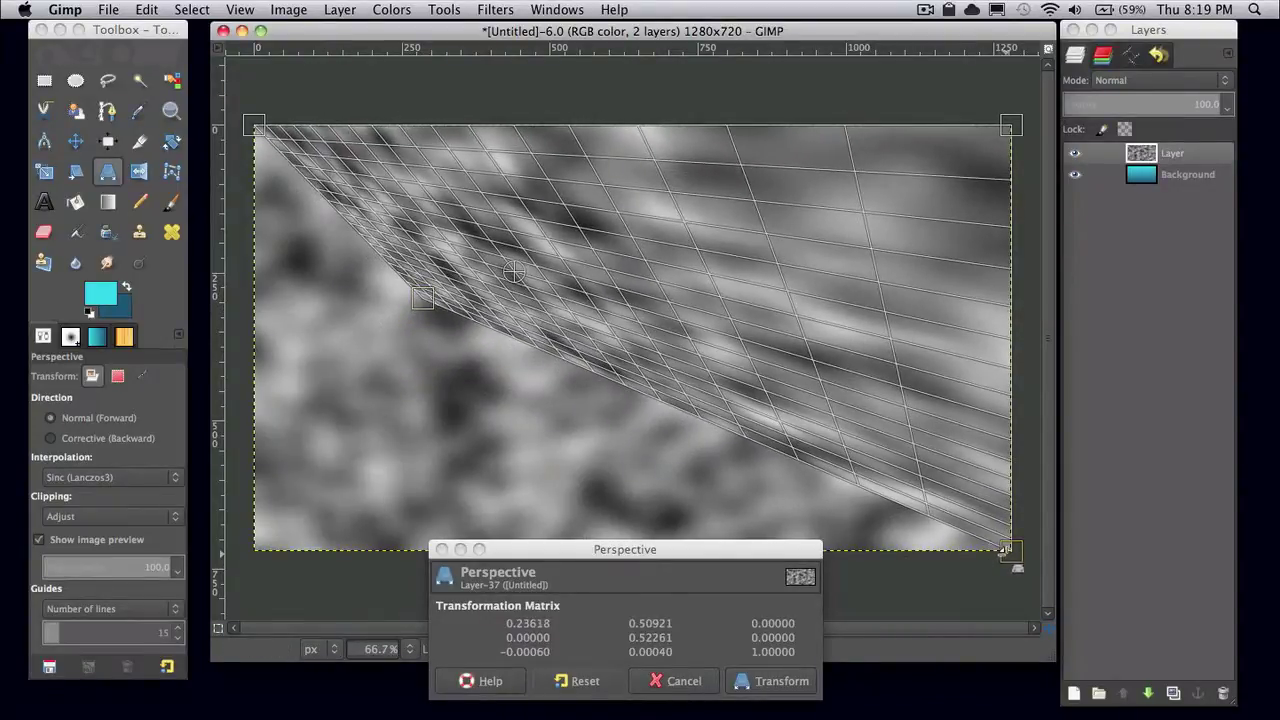
{"action": "left_click_drag", "start_coordinate": [1000, 549], "coordinate": [830, 277]}
{"action": "left_click_drag", "start_coordinate": [424, 300], "coordinate": [433, 261]}
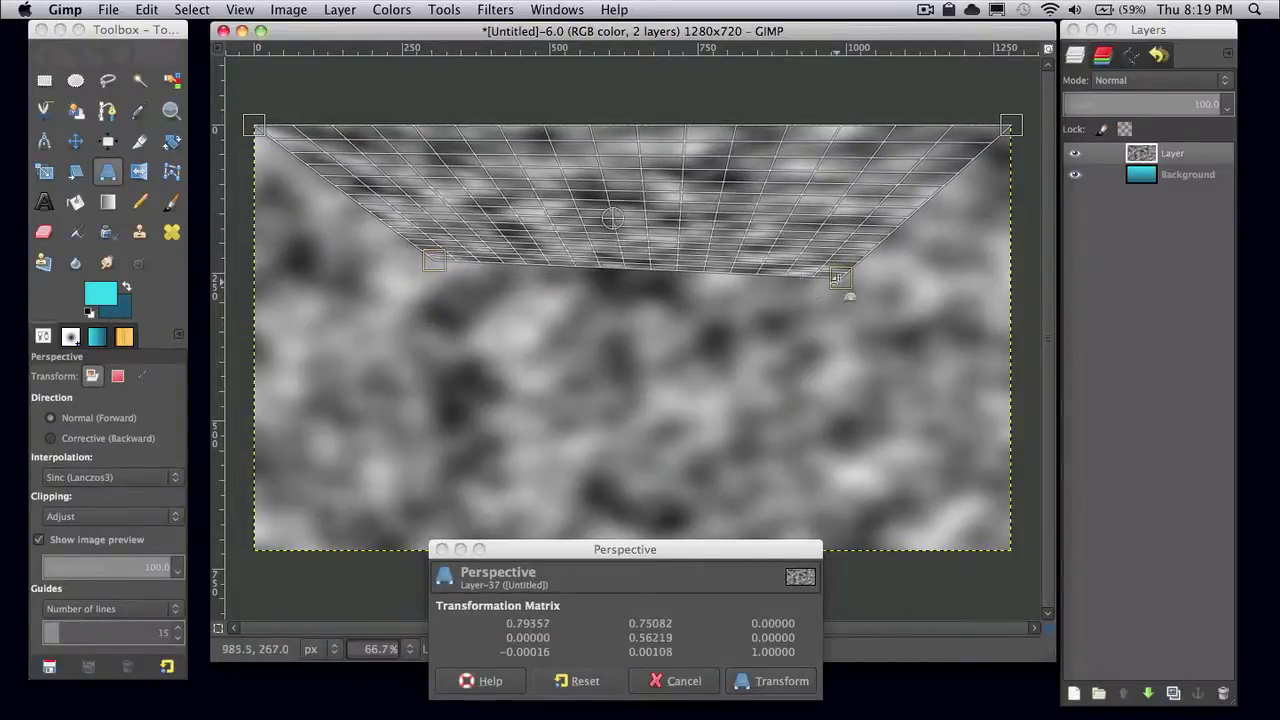
{"action": "left_click_drag", "start_coordinate": [844, 272], "coordinate": [841, 257]}
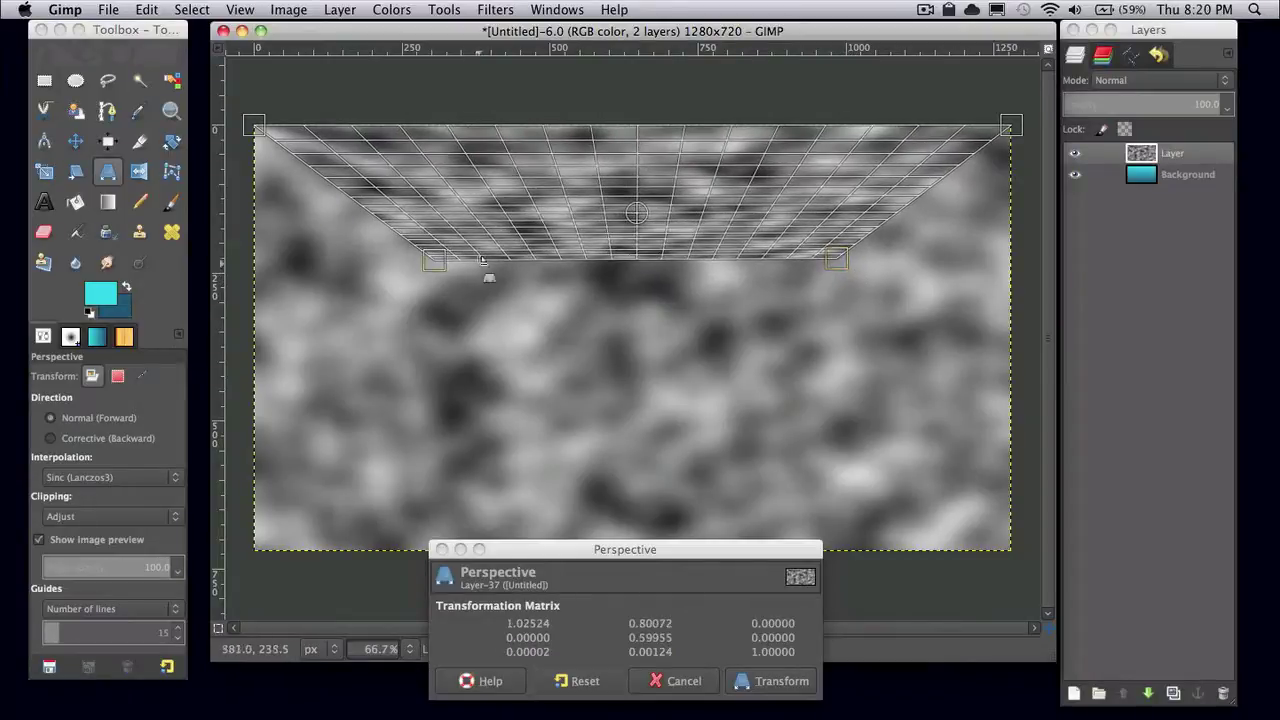
{"action": "left_click", "coordinate": [814, 681]}
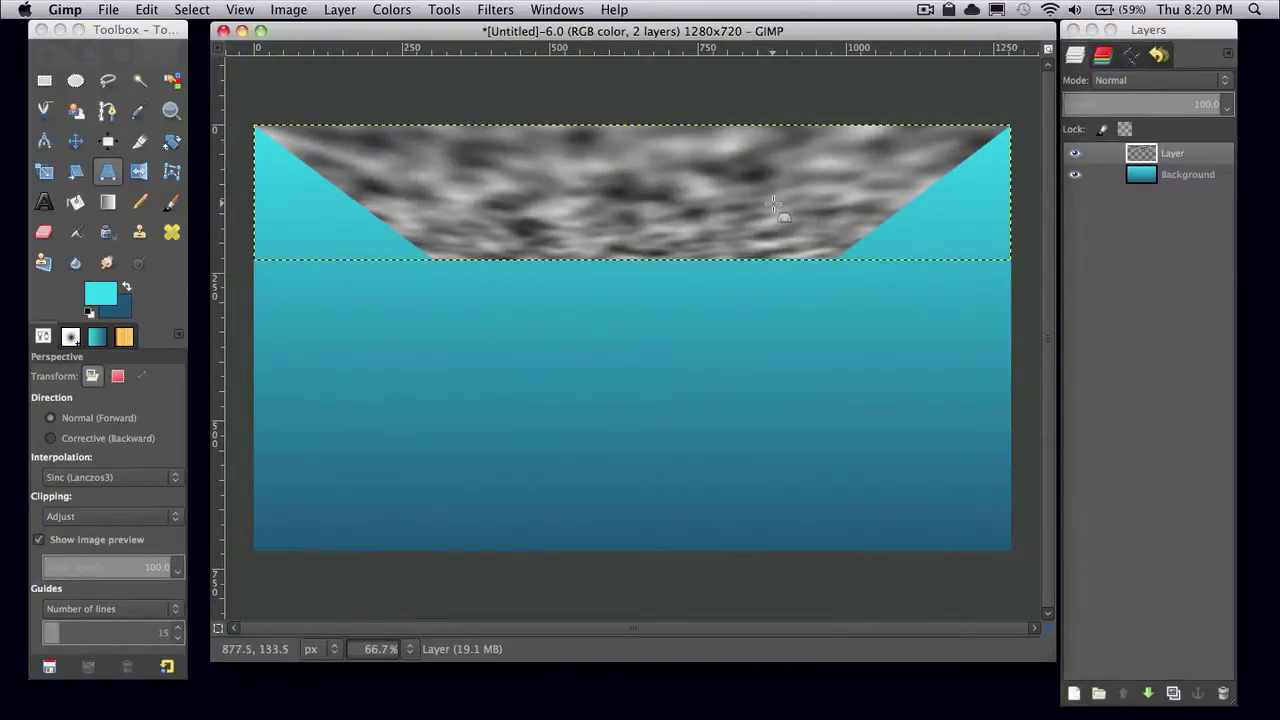
Set the warped noise layer's blend mode to Overlay
{"action": "left_click", "coordinate": [1097, 138]}
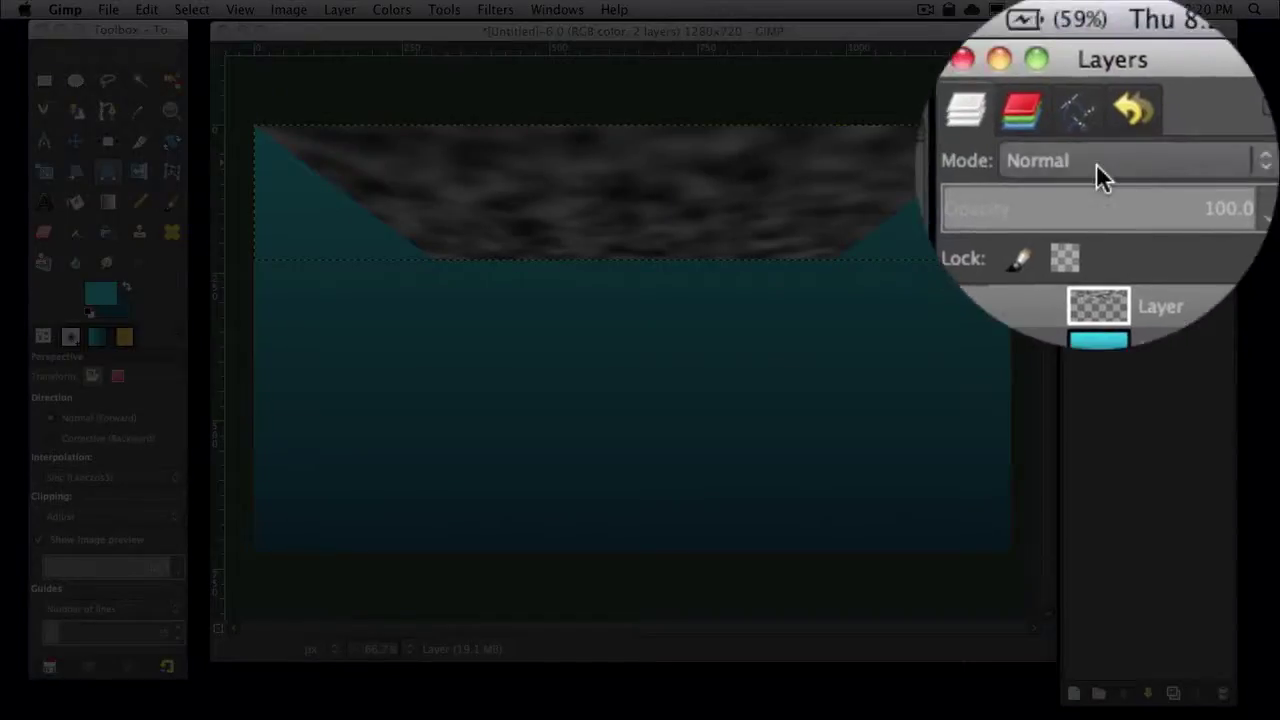
{"action": "left_click", "coordinate": [1096, 163]}
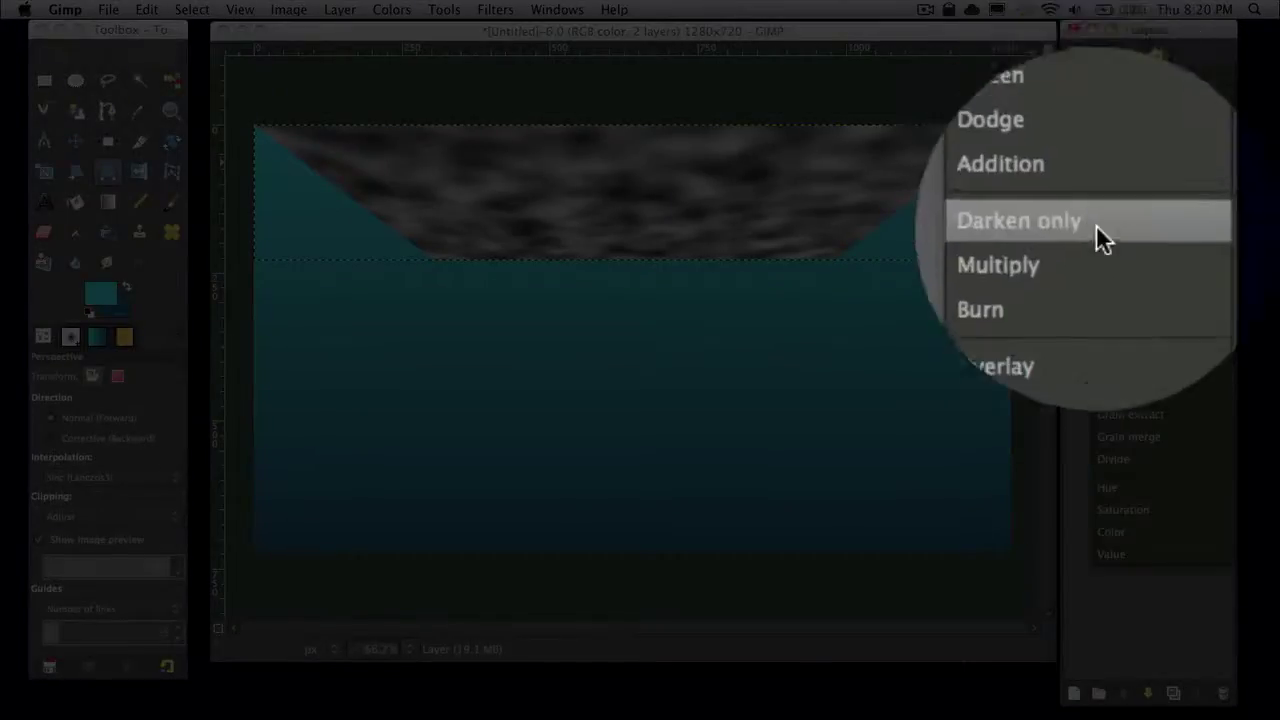
{"action": "left_click", "coordinate": [1096, 289]}
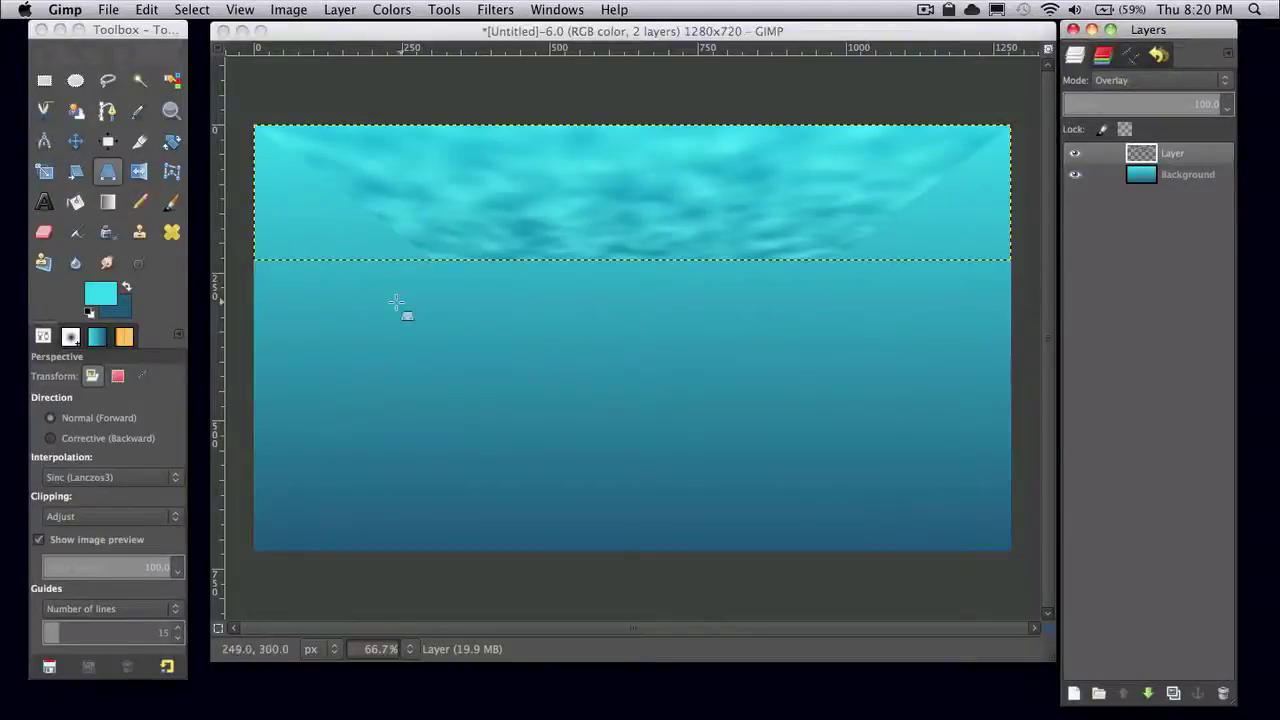
Erase a soft patch from the caustics layer edge with a soft 140.86-size eraser brush
{"action": "left_click", "coordinate": [47, 235]}
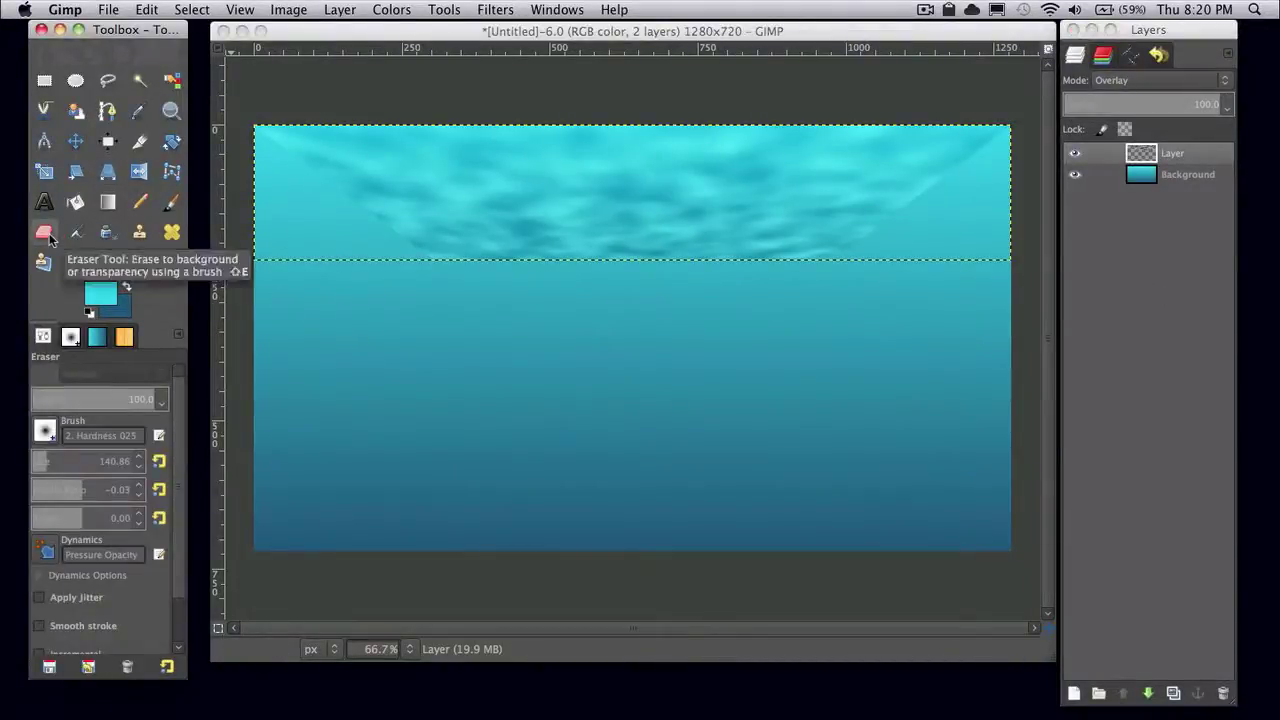
{"action": "left_click", "coordinate": [45, 430]}
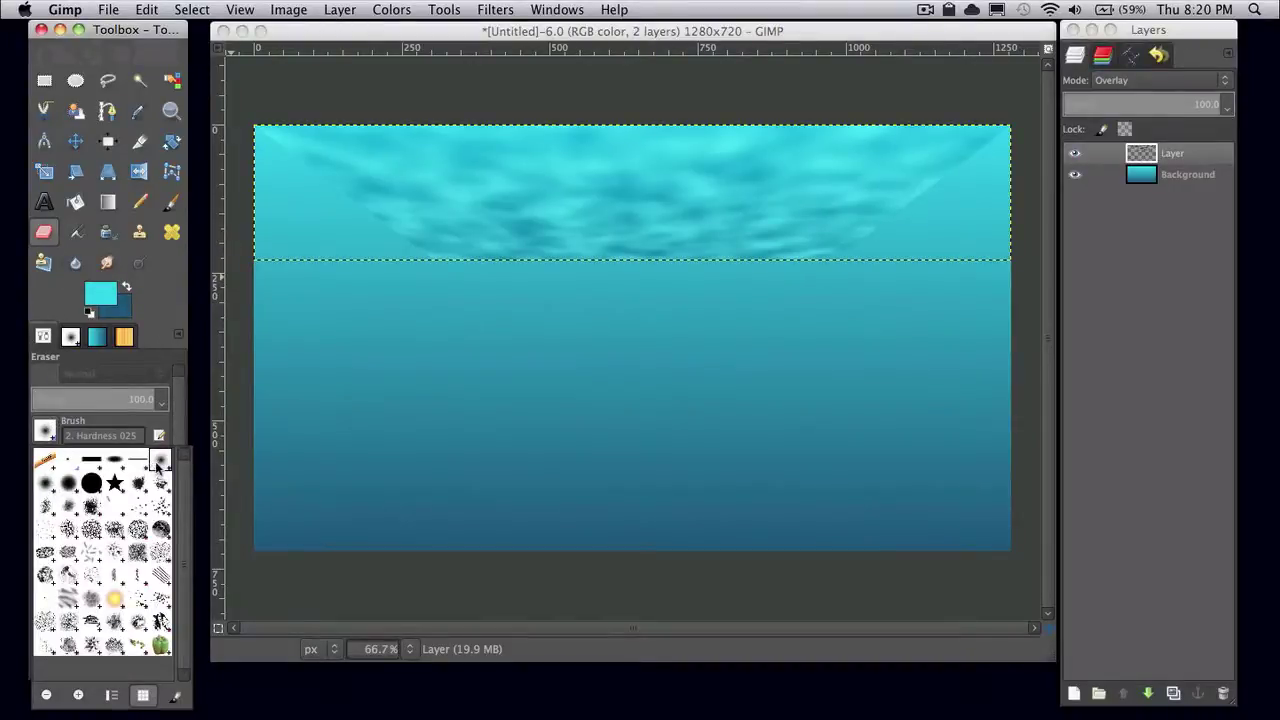
{"action": "left_click", "coordinate": [160, 291]}
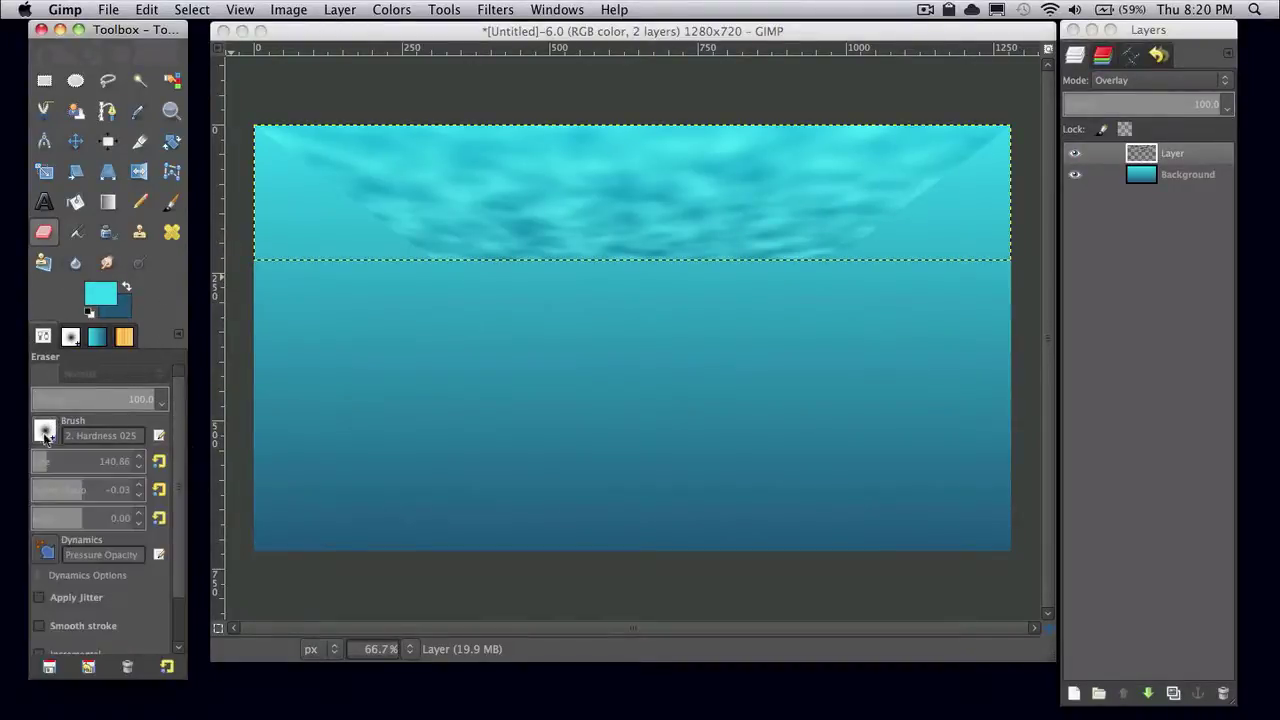
{"action": "left_click", "coordinate": [267, 183]}
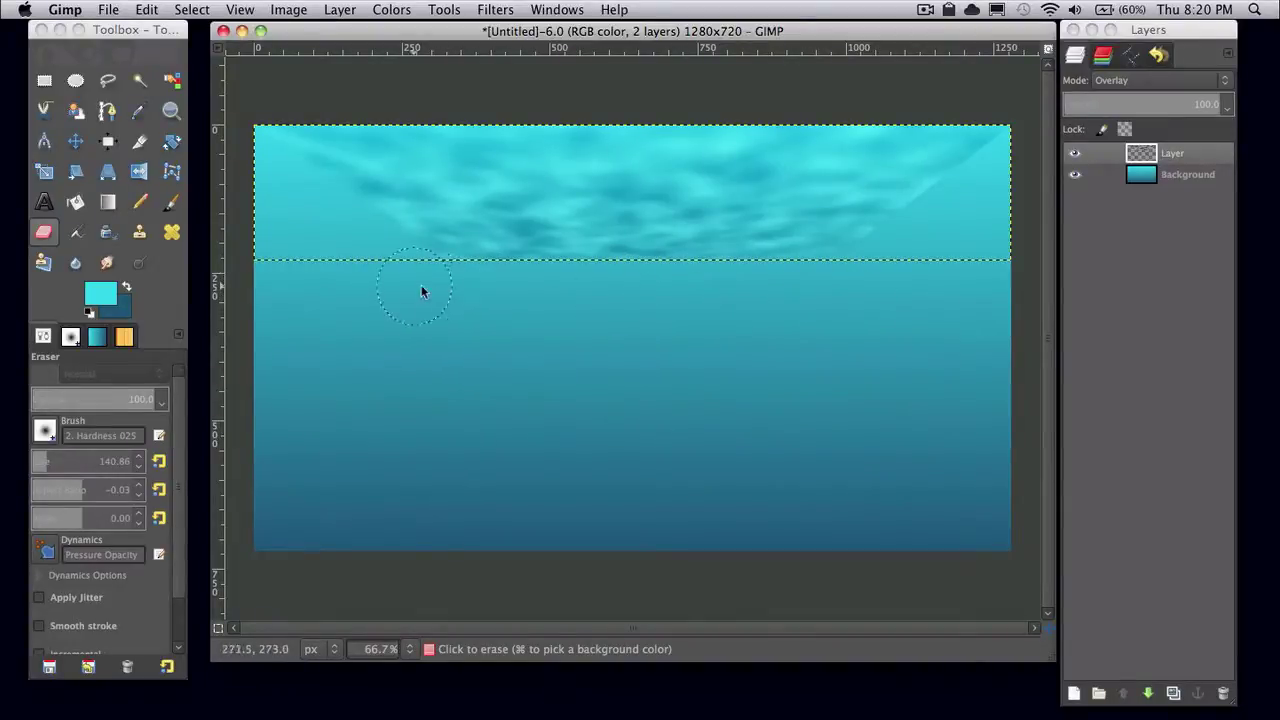
{"action": "left_click", "coordinate": [938, 224]}
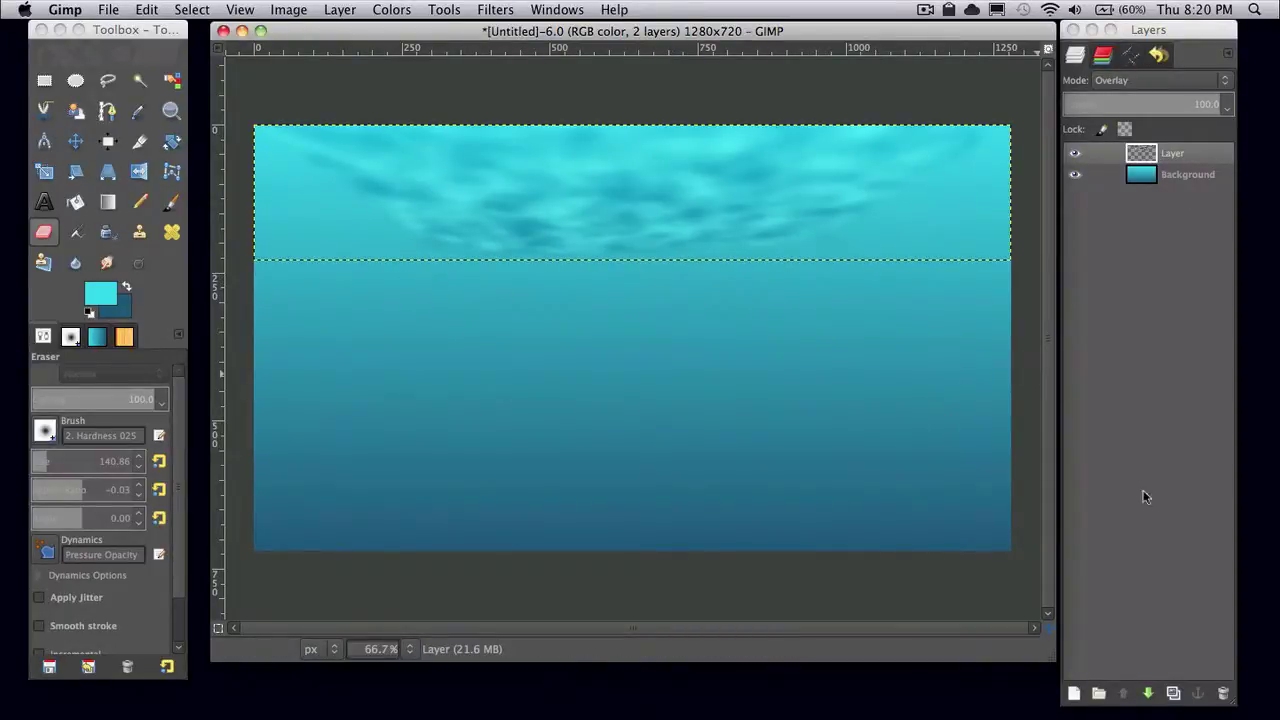
Add a transparent Layer #1 and move it below the surface layer
{"action": "left_click", "coordinate": [1073, 693]}
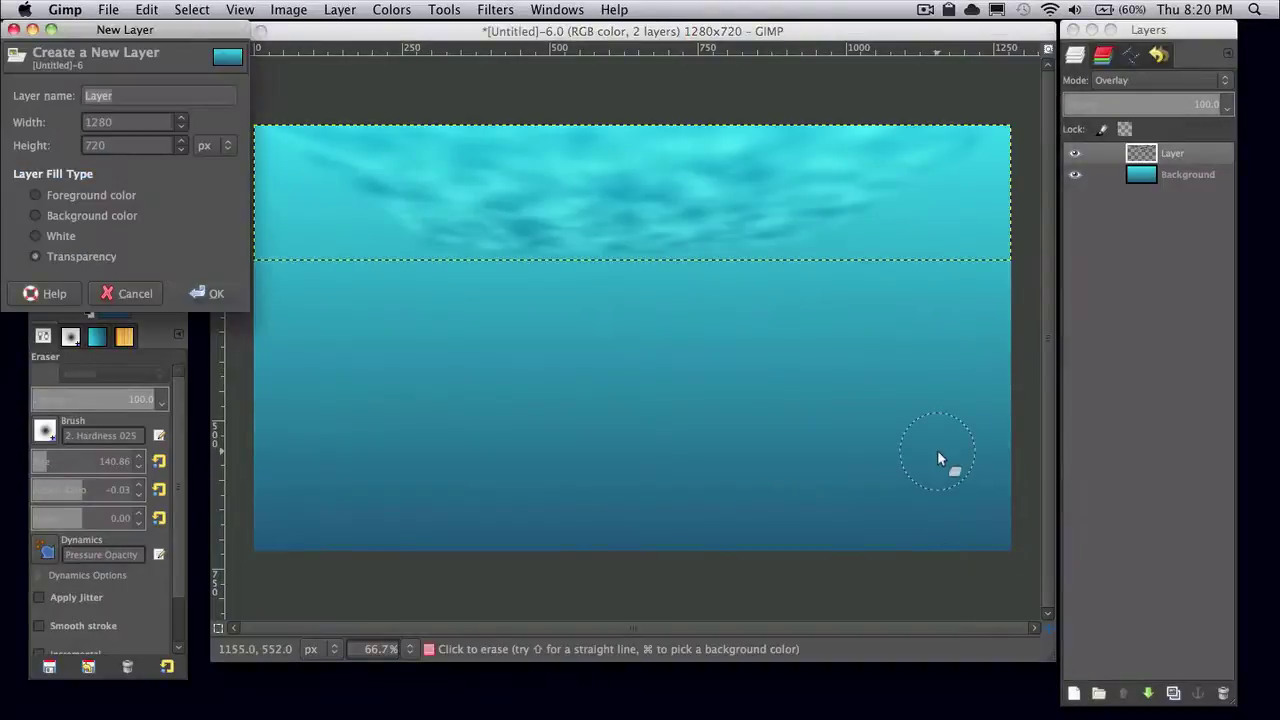
{"action": "key", "text": "Return"}
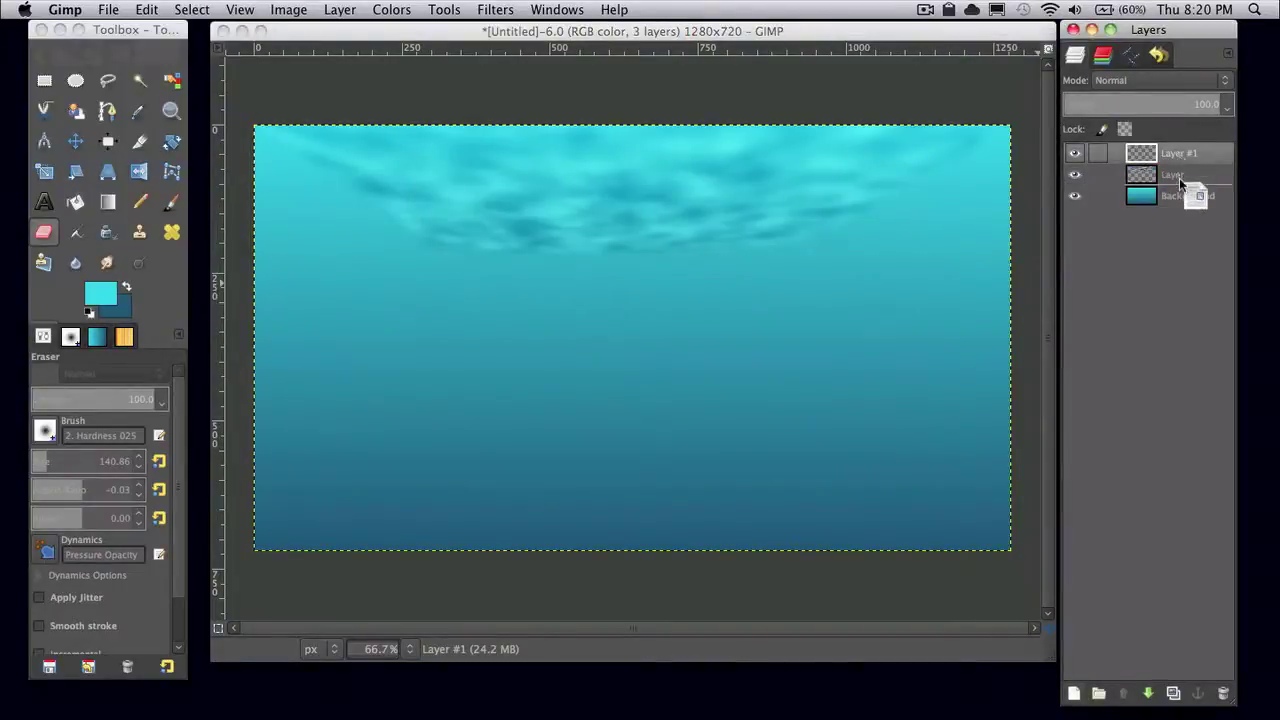
{"action": "left_click_drag", "start_coordinate": [1182, 186], "coordinate": [1180, 179]}
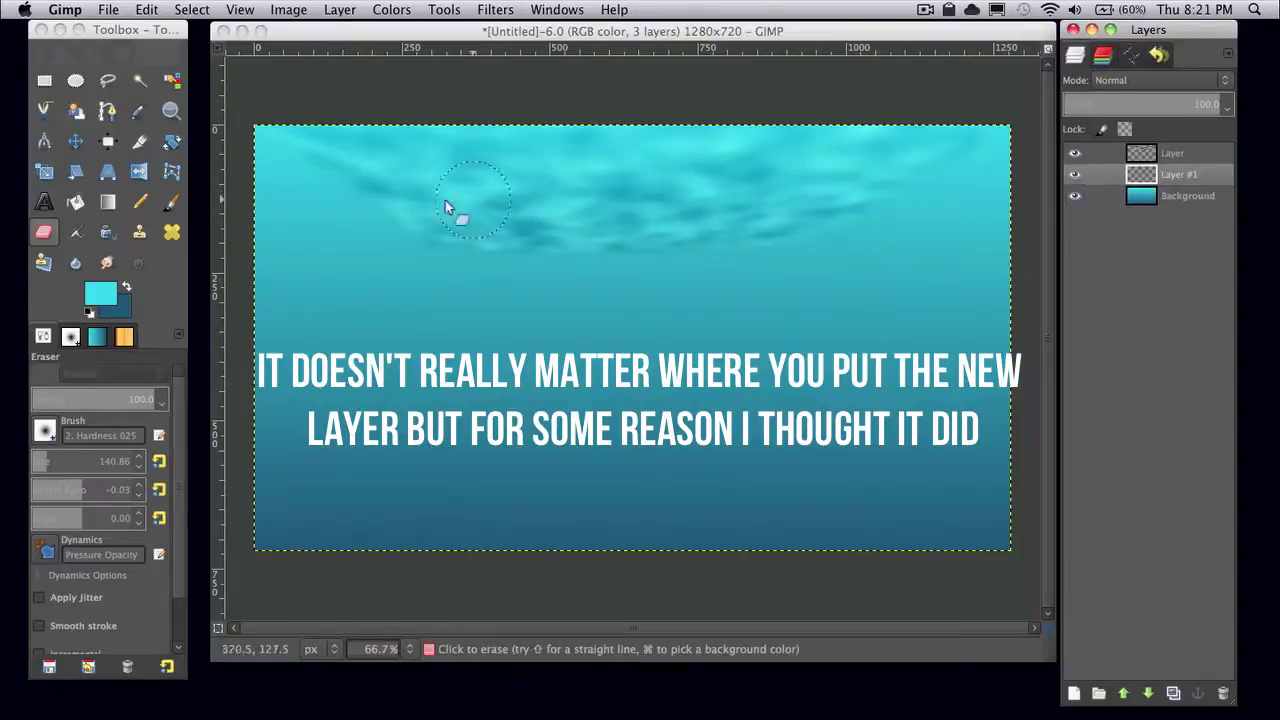
Reset to default colours and paint a black seabed along the image bottom with the Paintbrush
{"action": "left_click", "coordinate": [172, 202]}
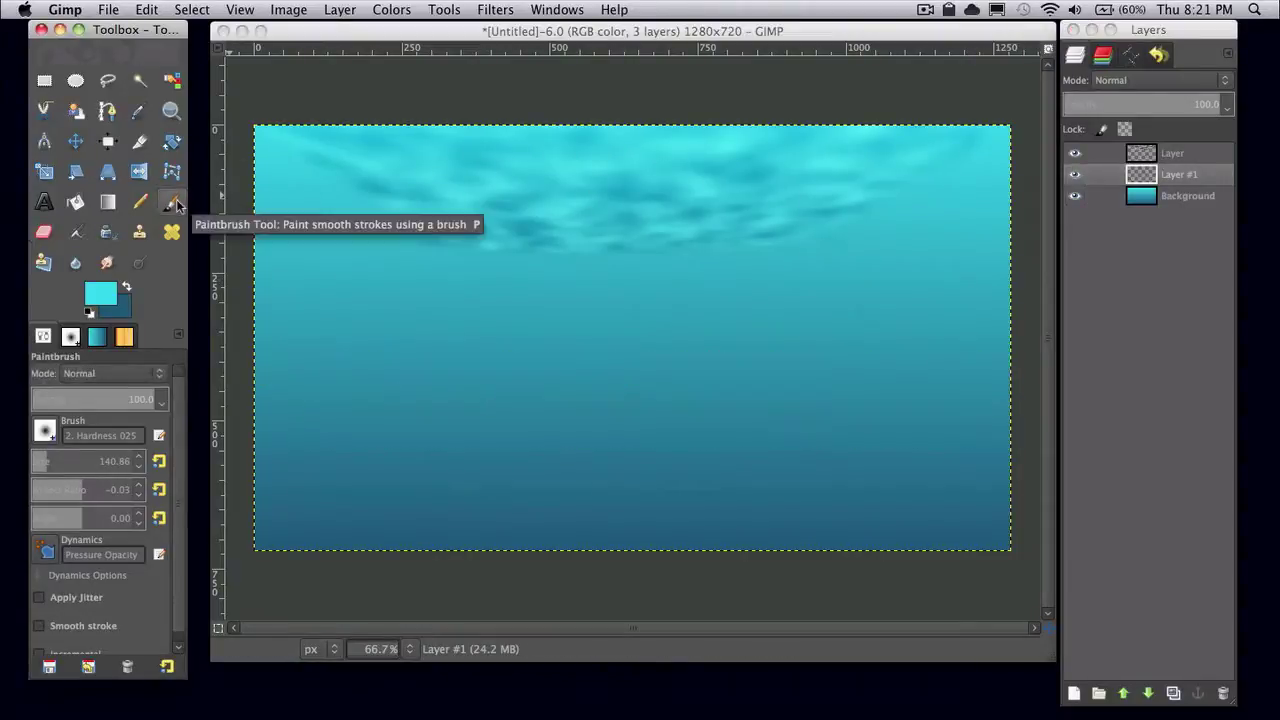
{"action": "left_click", "coordinate": [89, 313]}
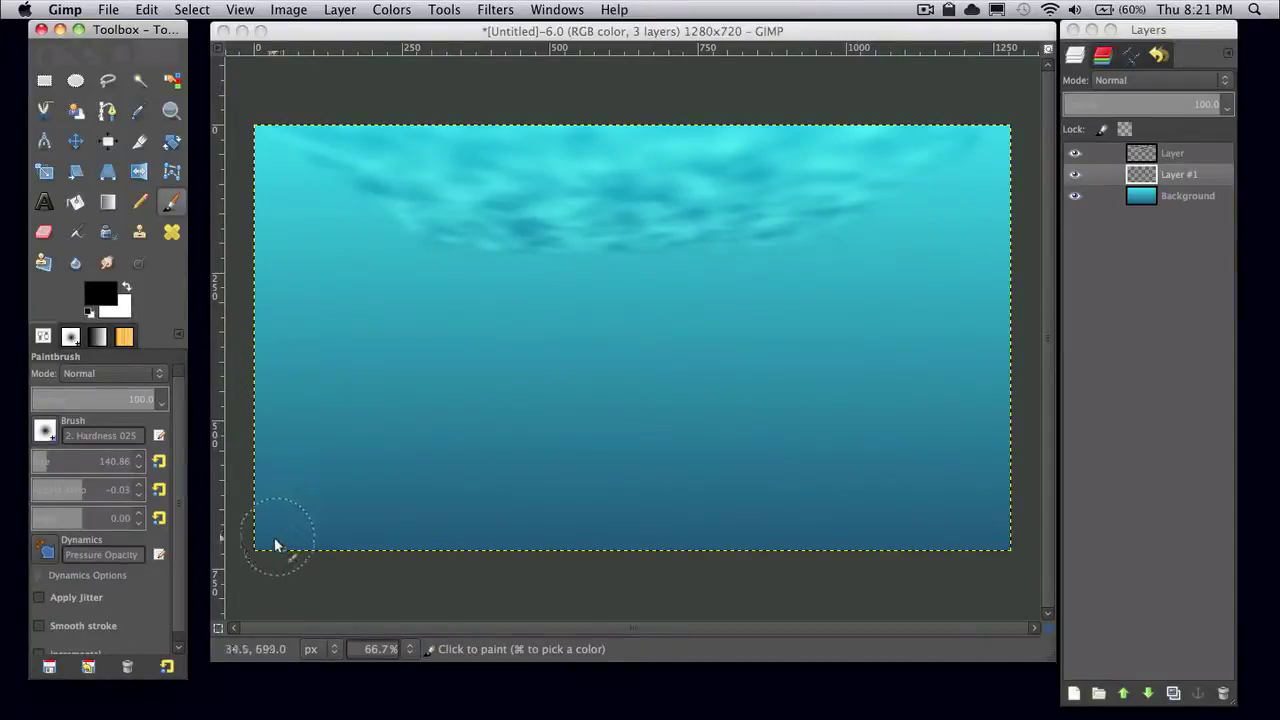
{"action": "mouse_move", "coordinate": [271, 549]}
{"action": "left_mouse_down"}
{"action": "mouse_move", "coordinate": [417, 500]}
{"action": "mouse_move", "coordinate": [902, 492]}
{"action": "mouse_move", "coordinate": [971, 510]}
{"action": "mouse_move", "coordinate": [1034, 561]}
{"action": "mouse_move", "coordinate": [971, 534]}
{"action": "mouse_move", "coordinate": [354, 529]}
{"action": "mouse_move", "coordinate": [651, 545]}
{"action": "mouse_move", "coordinate": [557, 551]}
{"action": "left_mouse_up"}
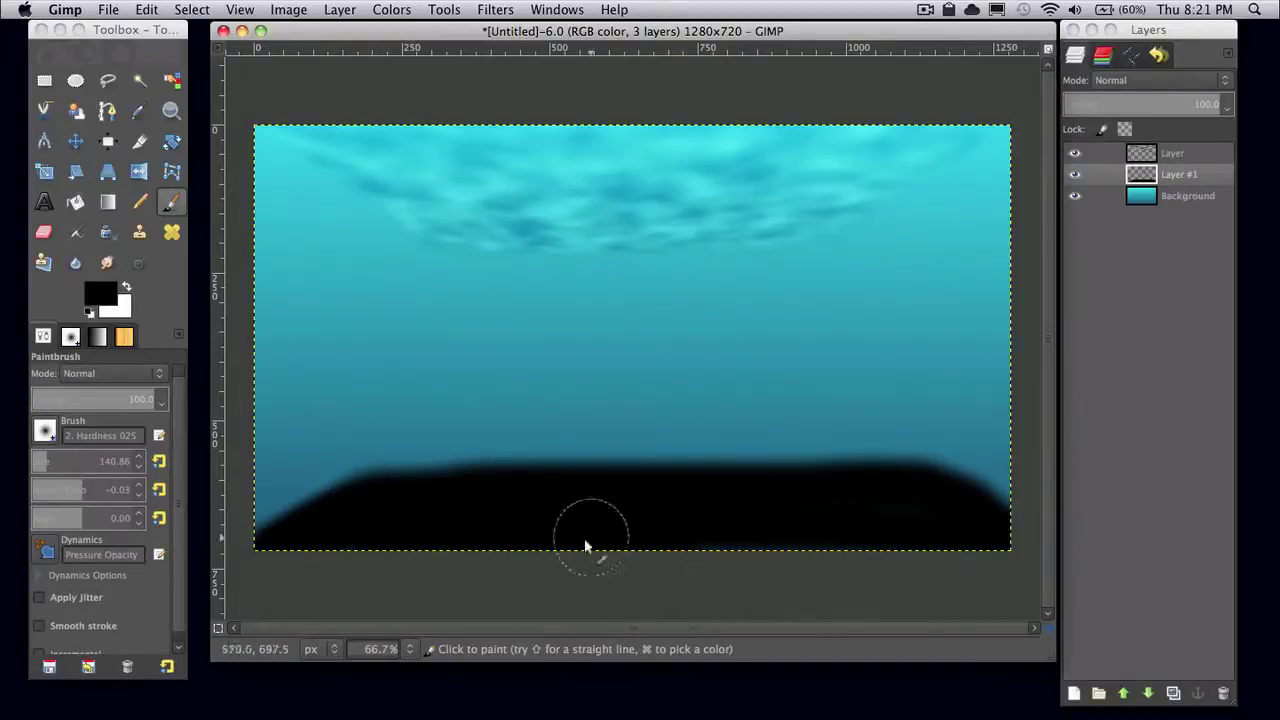
{"action": "mouse_move", "coordinate": [290, 545]}
{"action": "left_mouse_down"}
{"action": "mouse_move", "coordinate": [394, 492]}
{"action": "mouse_move", "coordinate": [610, 530]}
{"action": "mouse_move", "coordinate": [885, 540]}
{"action": "left_mouse_up"}
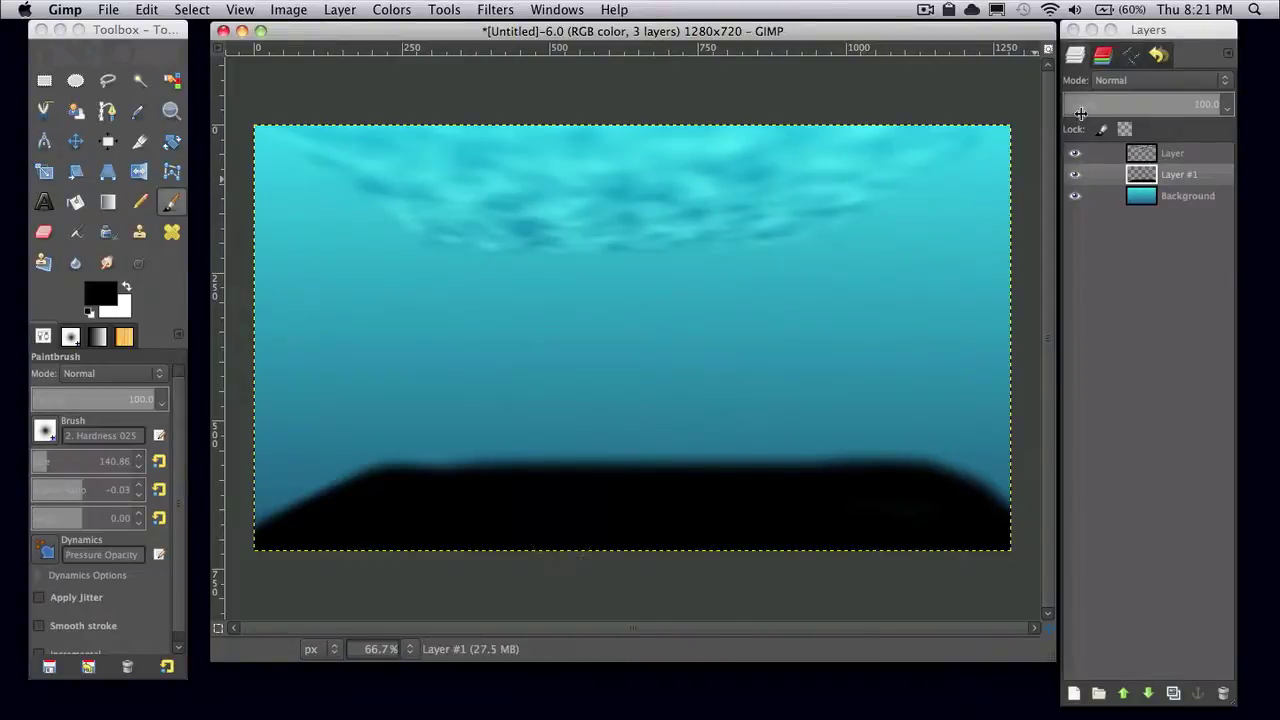
Set the ocean-floor layer to Overlay and apply a 62-pixel Gaussian blur to it
{"action": "left_click", "coordinate": [1131, 79]}
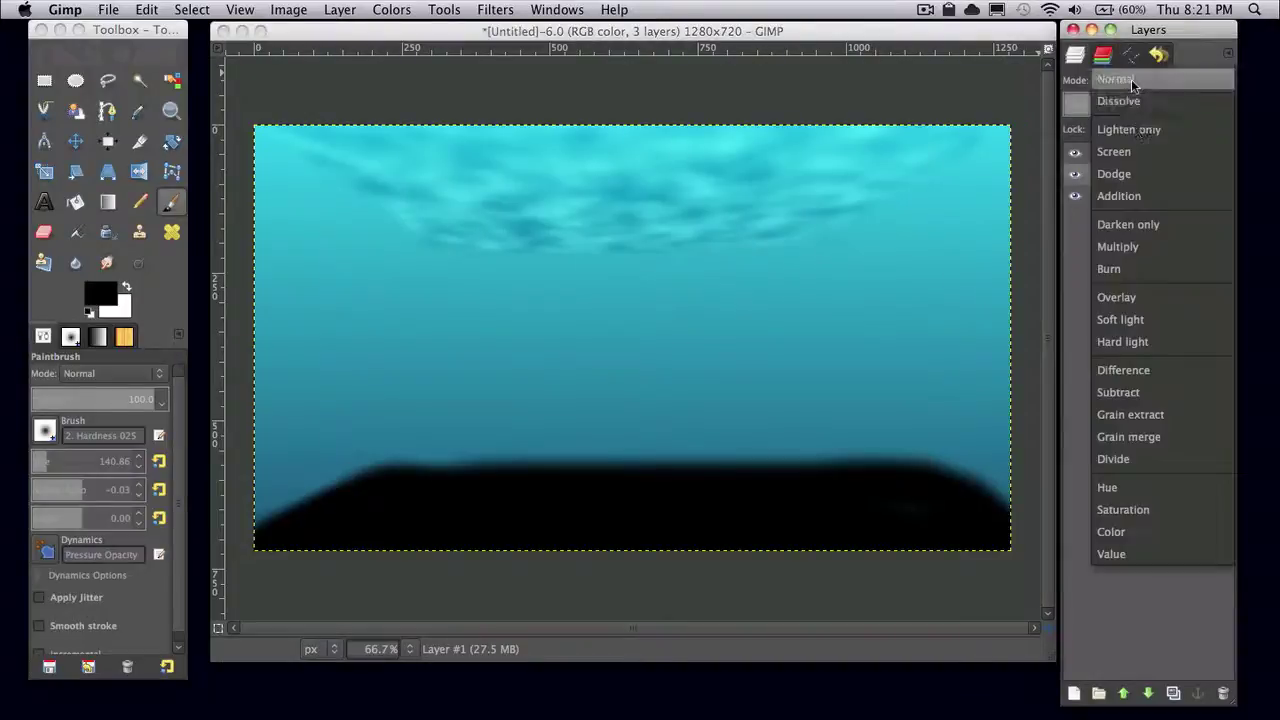
{"action": "left_click", "coordinate": [1144, 297]}
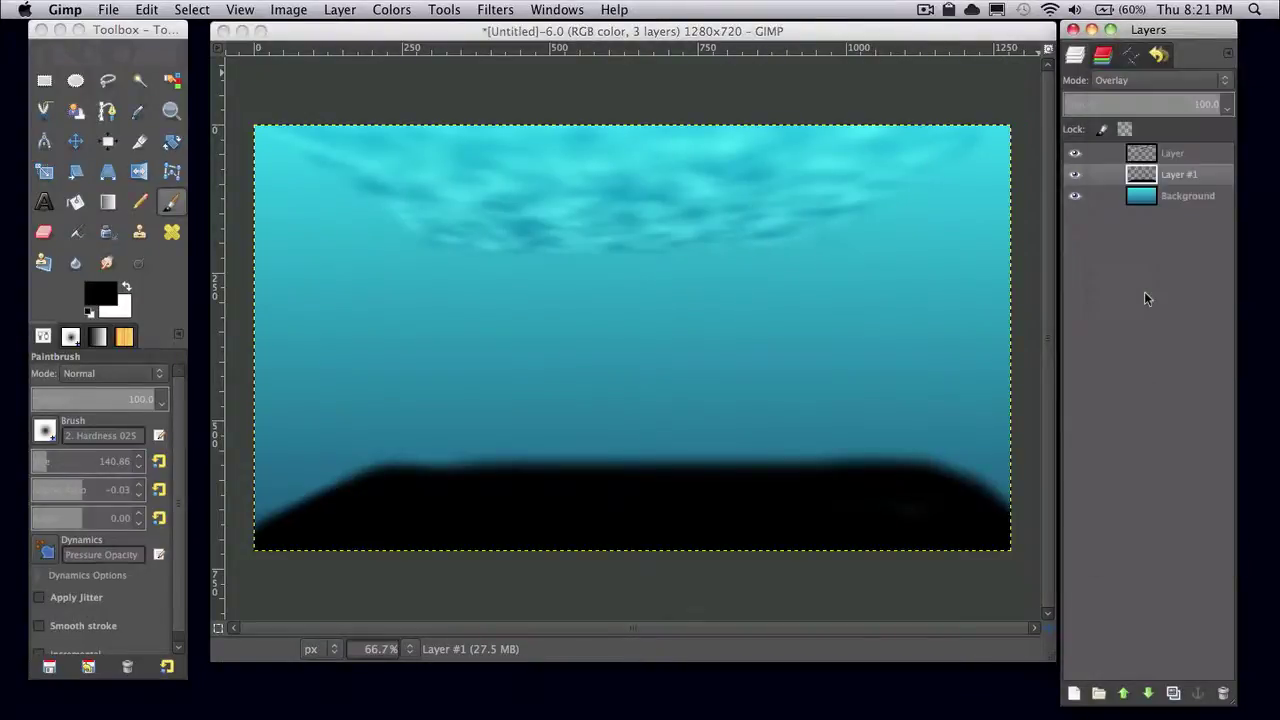
{"action": "left_click", "coordinate": [497, 10]}
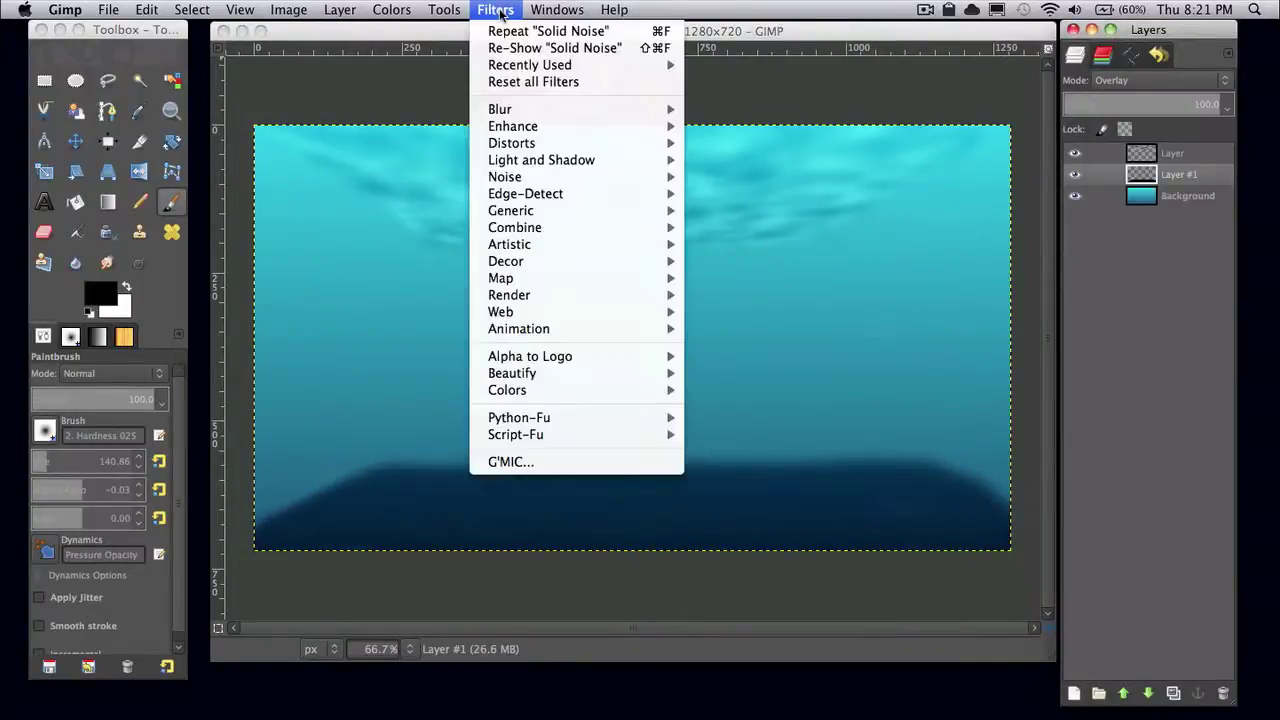
{"action": "mouse_move", "coordinate": [530, 111]}
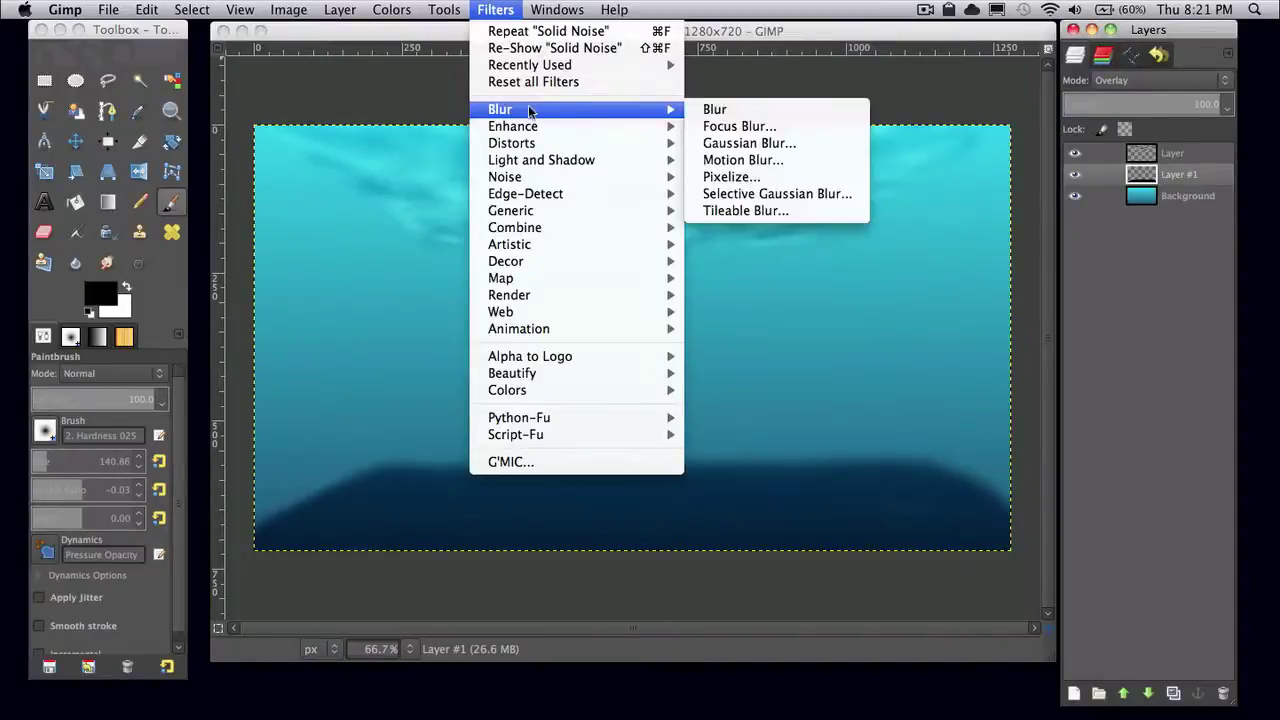
{"action": "left_click", "coordinate": [760, 148]}
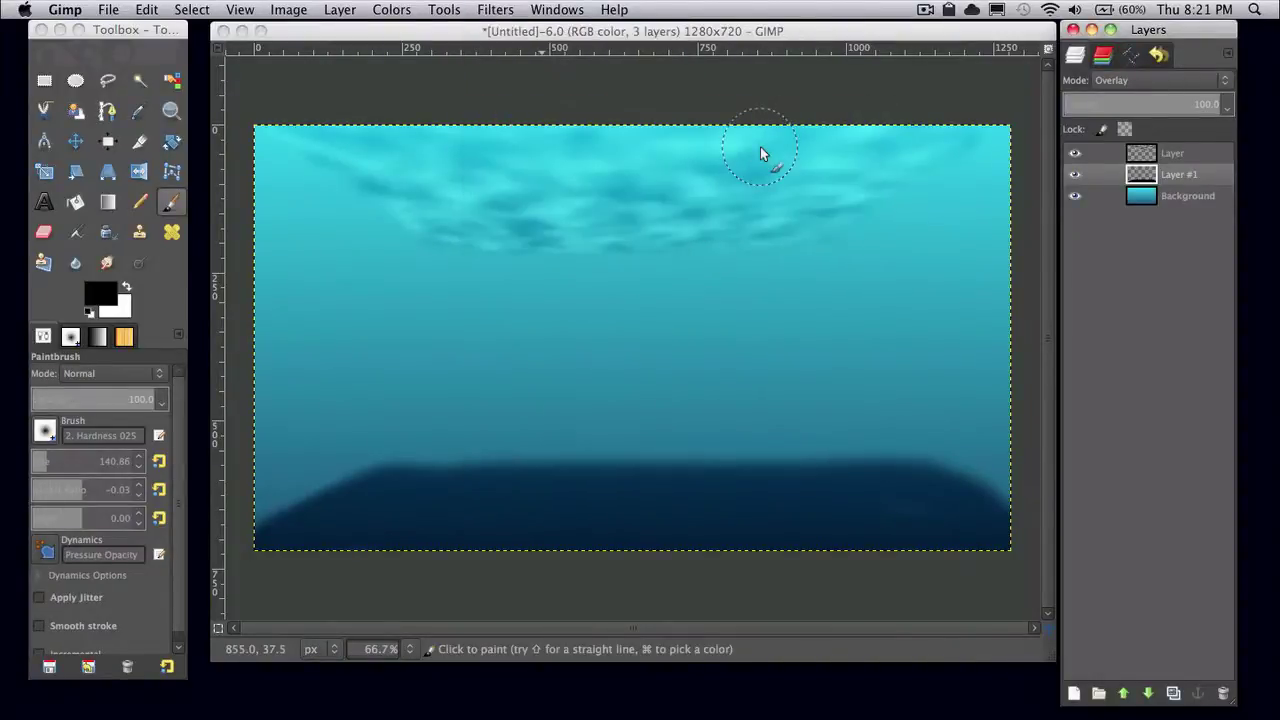
{"action": "left_click", "coordinate": [611, 502]}
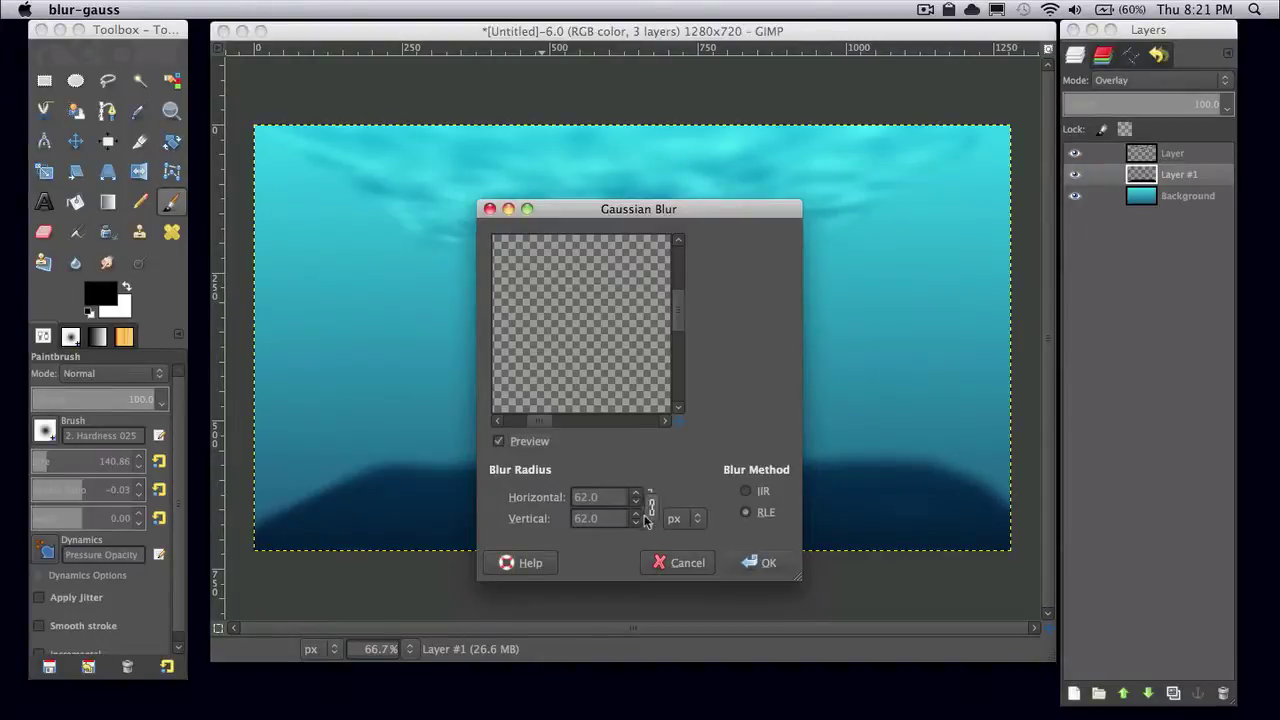
{"action": "left_click", "coordinate": [637, 523]}
{"action": "left_click", "coordinate": [757, 563]}
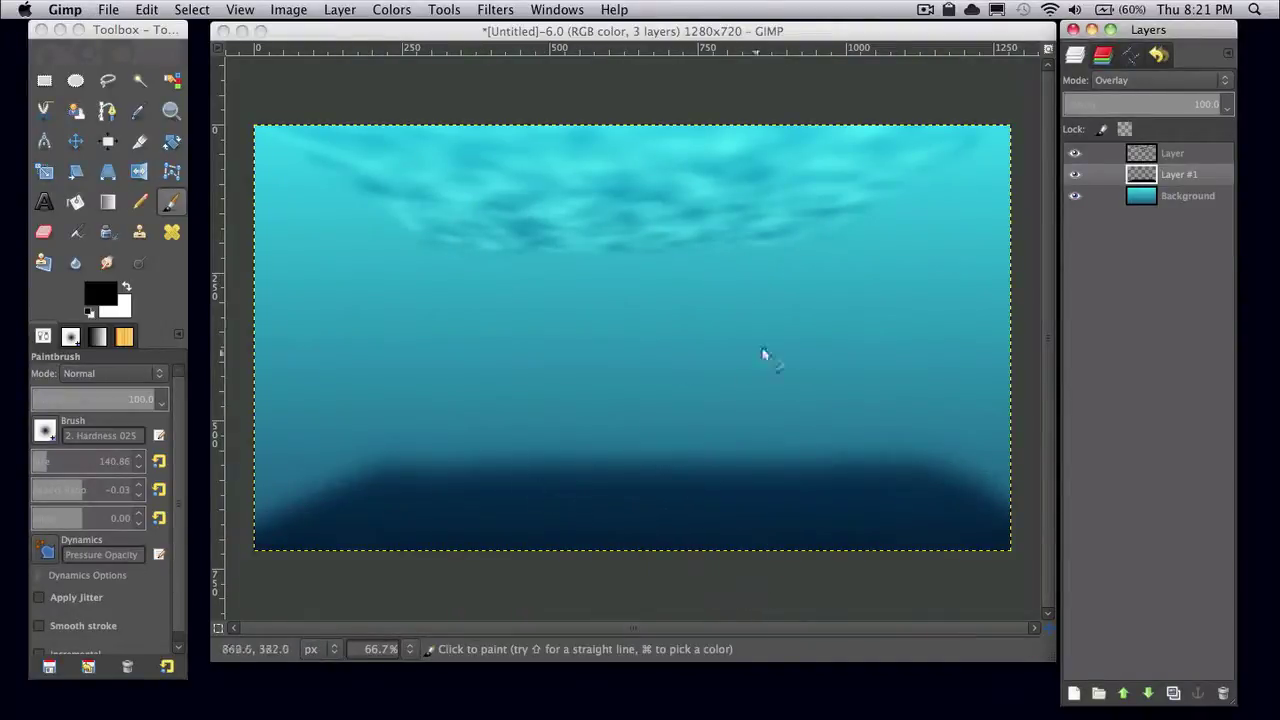
Add Layer #2 and render streaky grey Solid Noise on it at X size 9.5, Y size 1.1
{"action": "left_click", "coordinate": [1073, 692]}
{"action": "key", "text": "Return"}
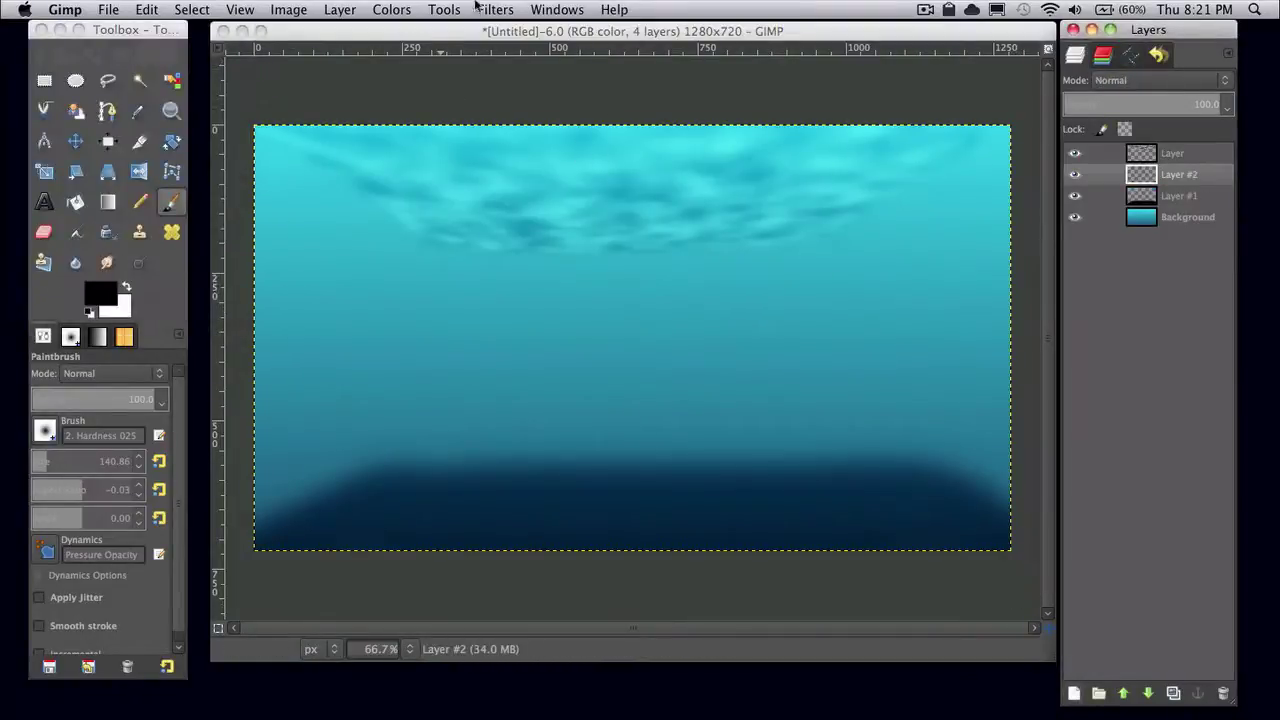
{"action": "left_click", "coordinate": [511, 7]}
{"action": "mouse_move", "coordinate": [540, 296]}
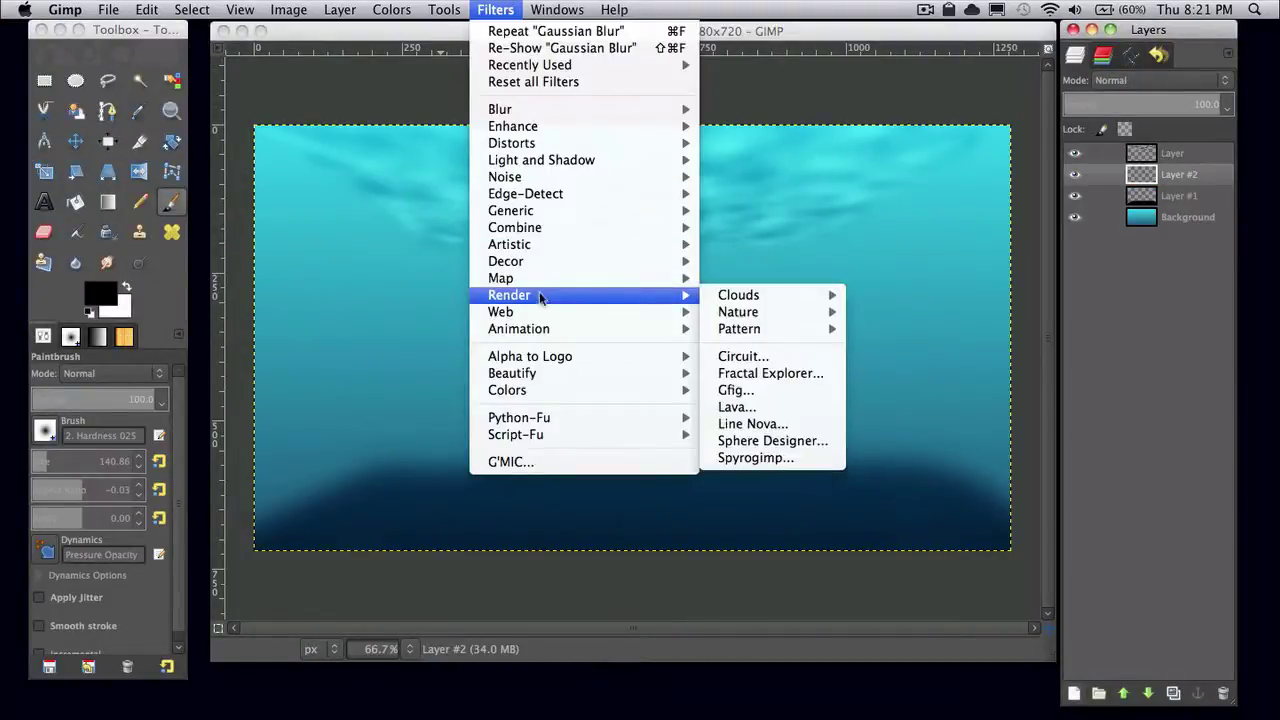
{"action": "mouse_move", "coordinate": [740, 296]}
{"action": "left_click", "coordinate": [898, 346]}
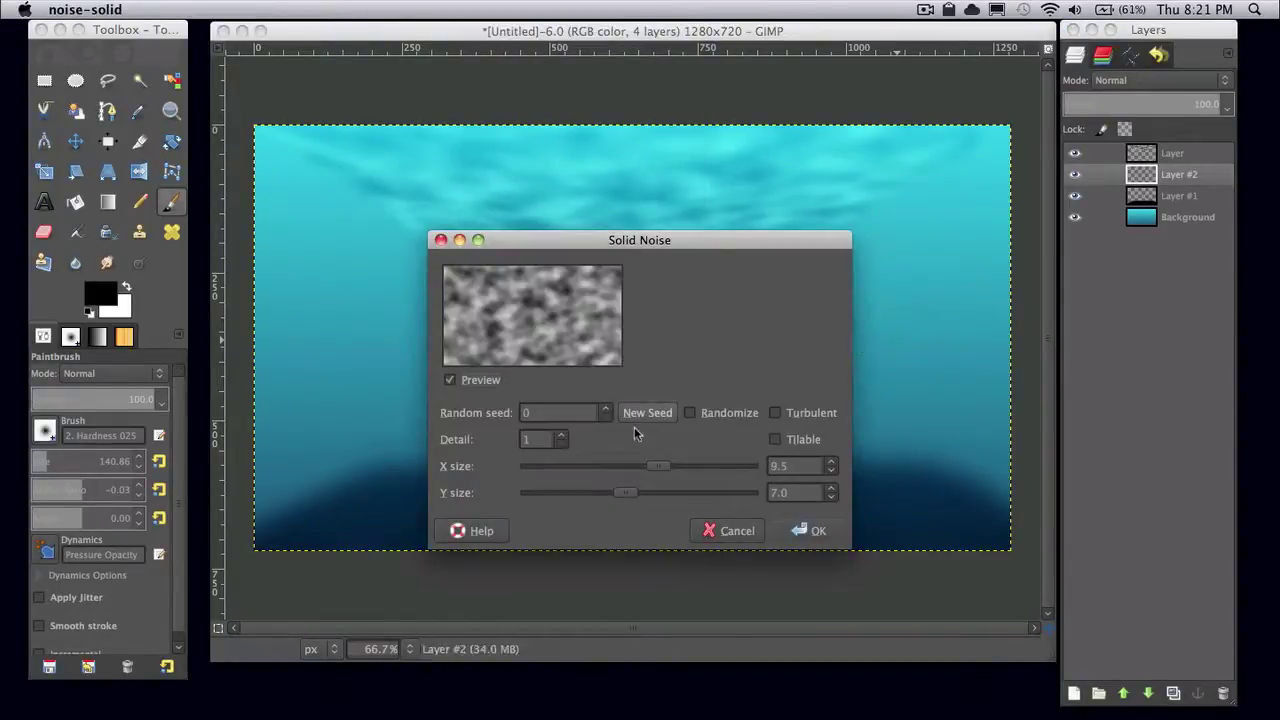
{"action": "mouse_move", "coordinate": [655, 465]}
{"action": "left_mouse_down"}
{"action": "mouse_move", "coordinate": [598, 465]}
{"action": "mouse_move", "coordinate": [644, 466]}
{"action": "mouse_move", "coordinate": [609, 500]}
{"action": "mouse_move", "coordinate": [547, 496]}
{"action": "left_mouse_up"}
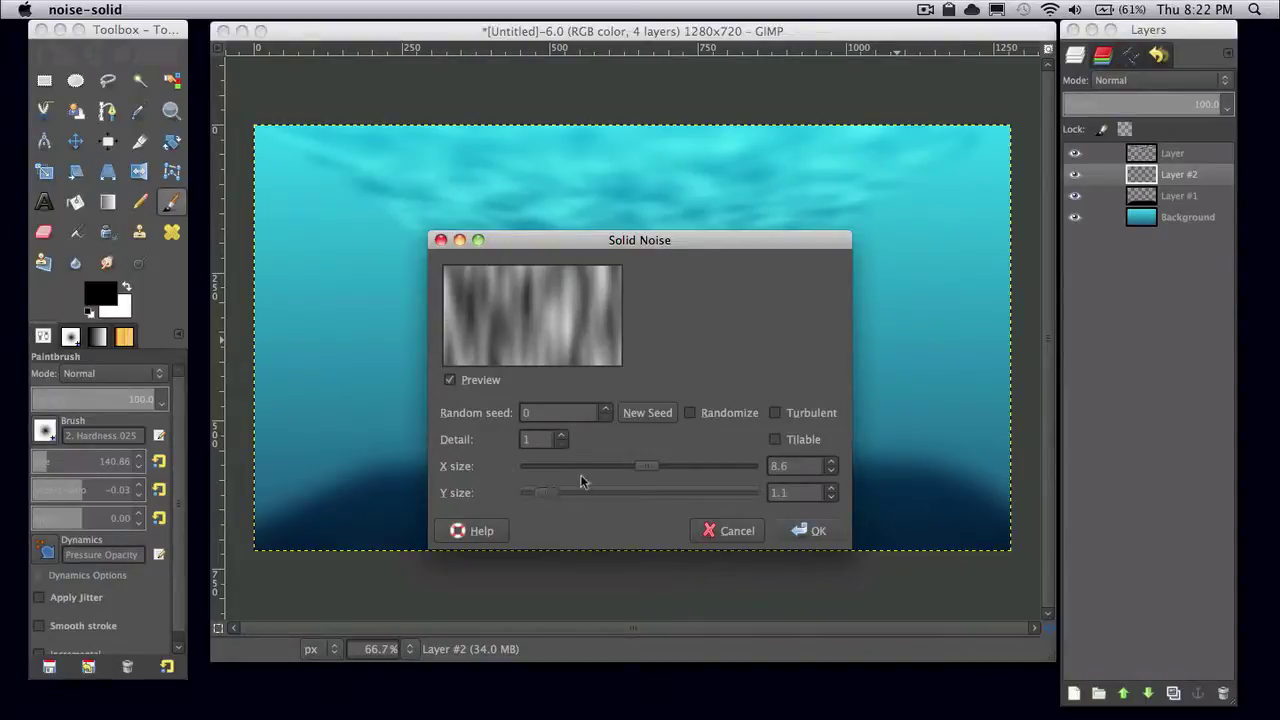
{"action": "left_click_drag", "start_coordinate": [637, 467], "coordinate": [659, 468]}
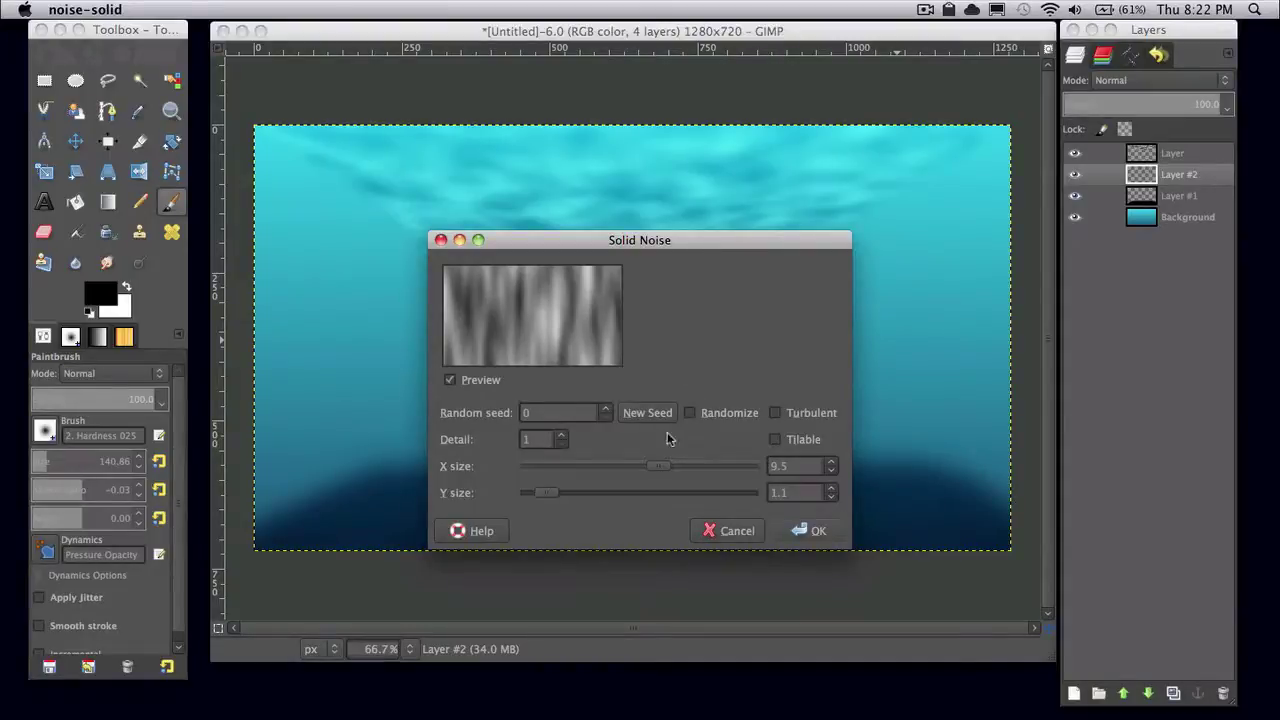
{"action": "left_click", "coordinate": [816, 532]}
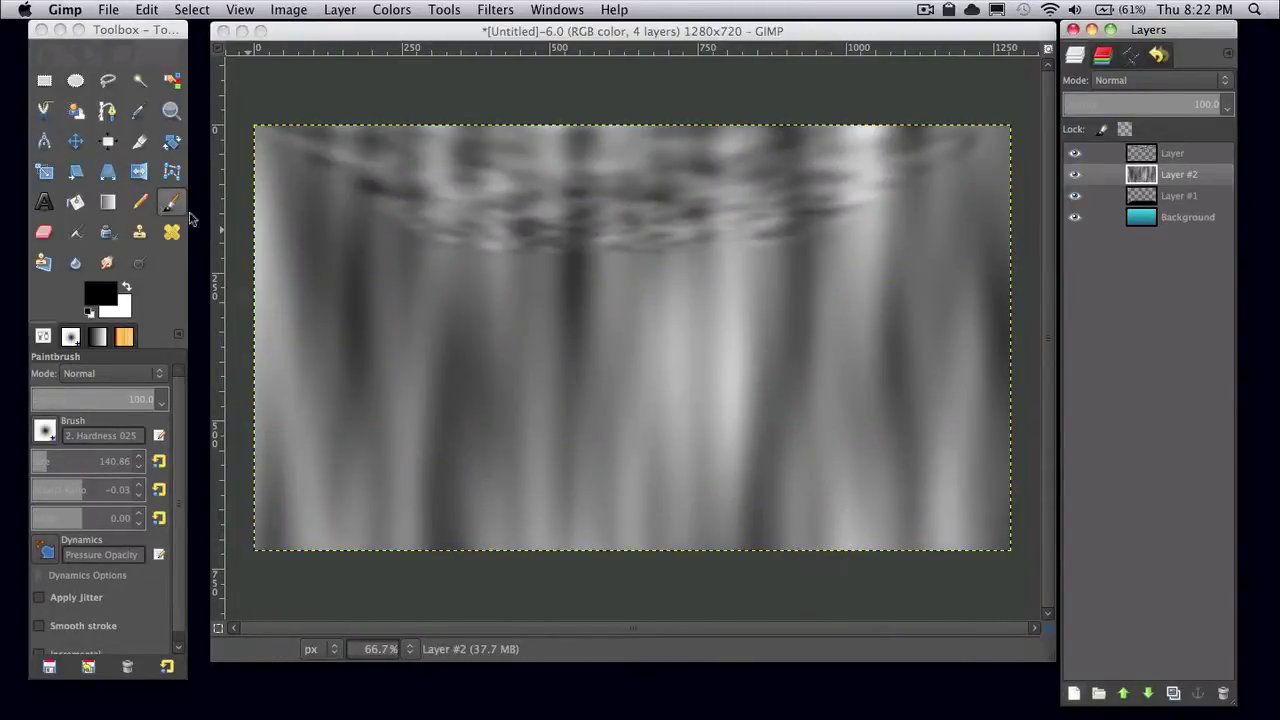
Perspective-warp Layer #2 by pulling both top corners inward so the streaks narrow toward the top
{"action": "left_click", "coordinate": [108, 171]}
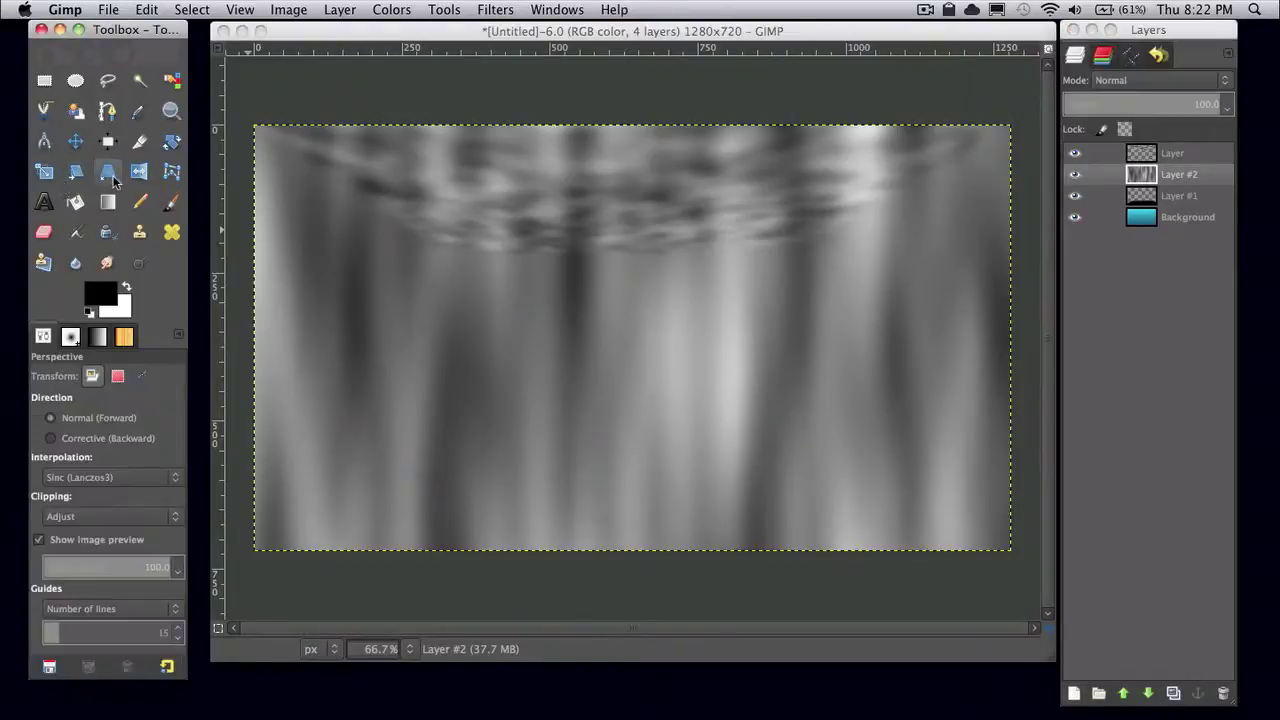
{"action": "left_click", "coordinate": [313, 181]}
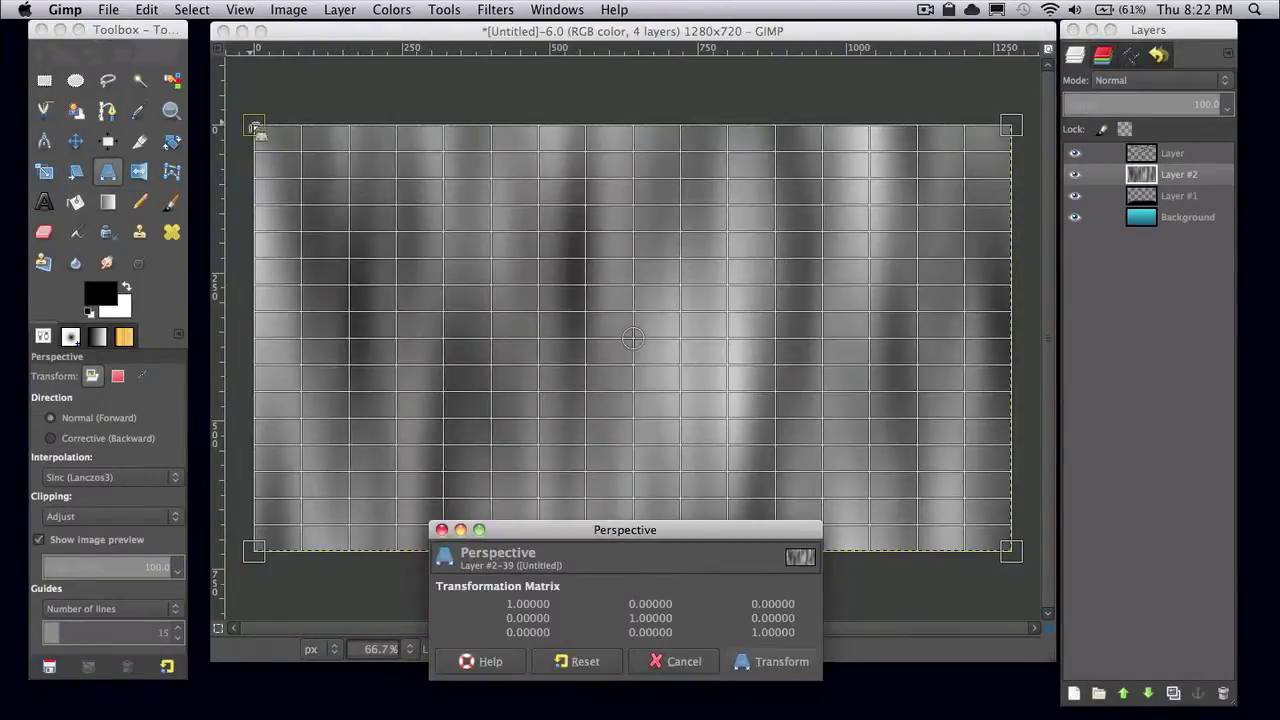
{"action": "left_click_drag", "start_coordinate": [257, 130], "coordinate": [425, 127]}
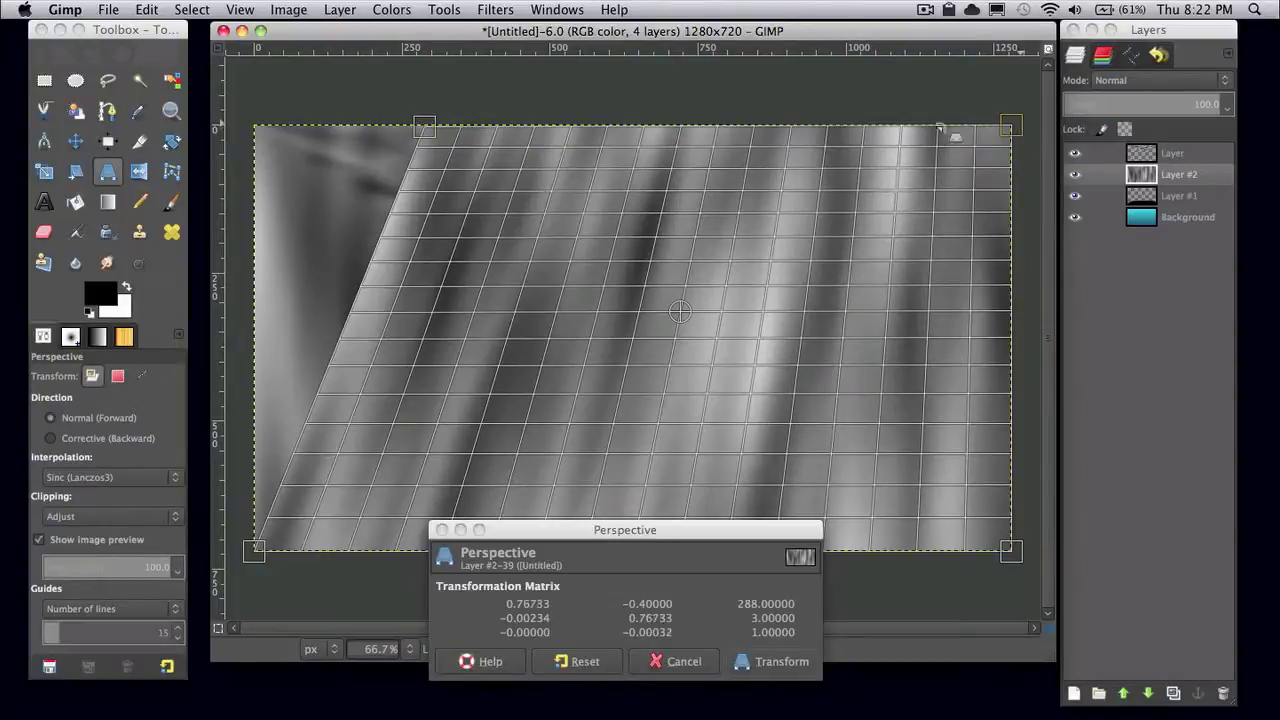
{"action": "left_click_drag", "start_coordinate": [925, 131], "coordinate": [808, 127]}
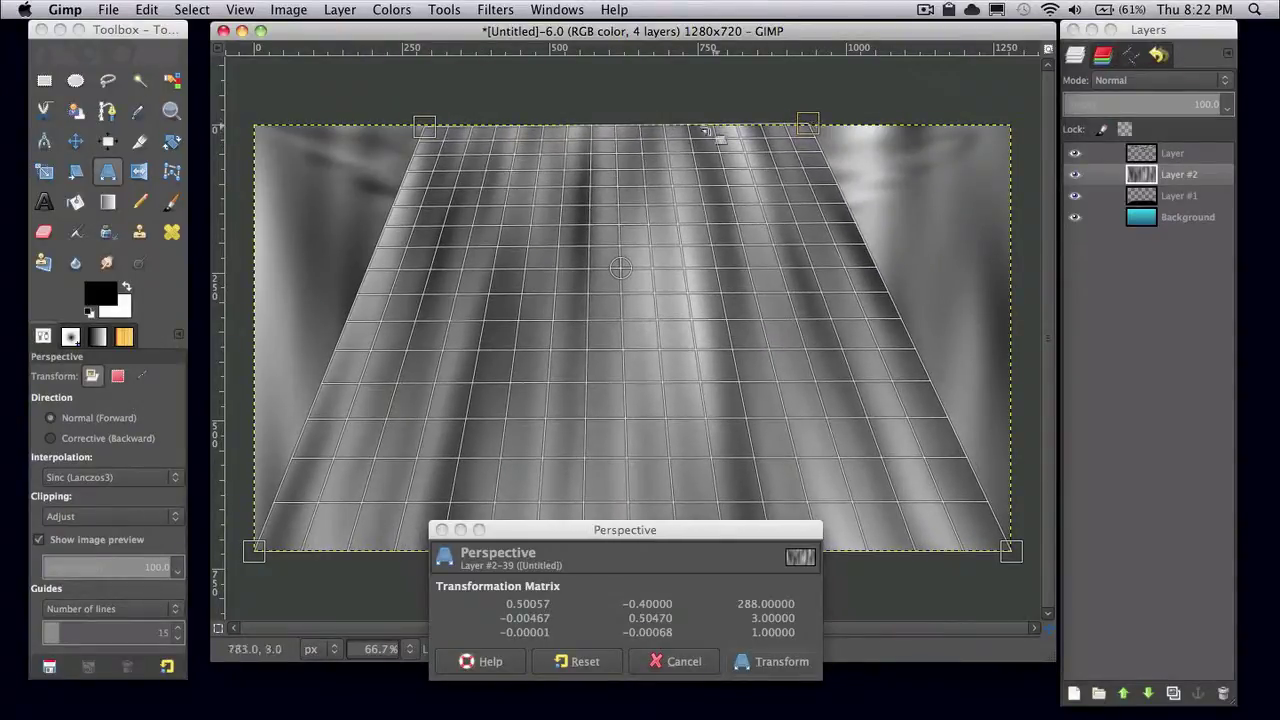
{"action": "left_click_drag", "start_coordinate": [426, 128], "coordinate": [460, 127]}
{"action": "left_click_drag", "start_coordinate": [807, 125], "coordinate": [811, 122]}
{"action": "left_click", "coordinate": [777, 662]}
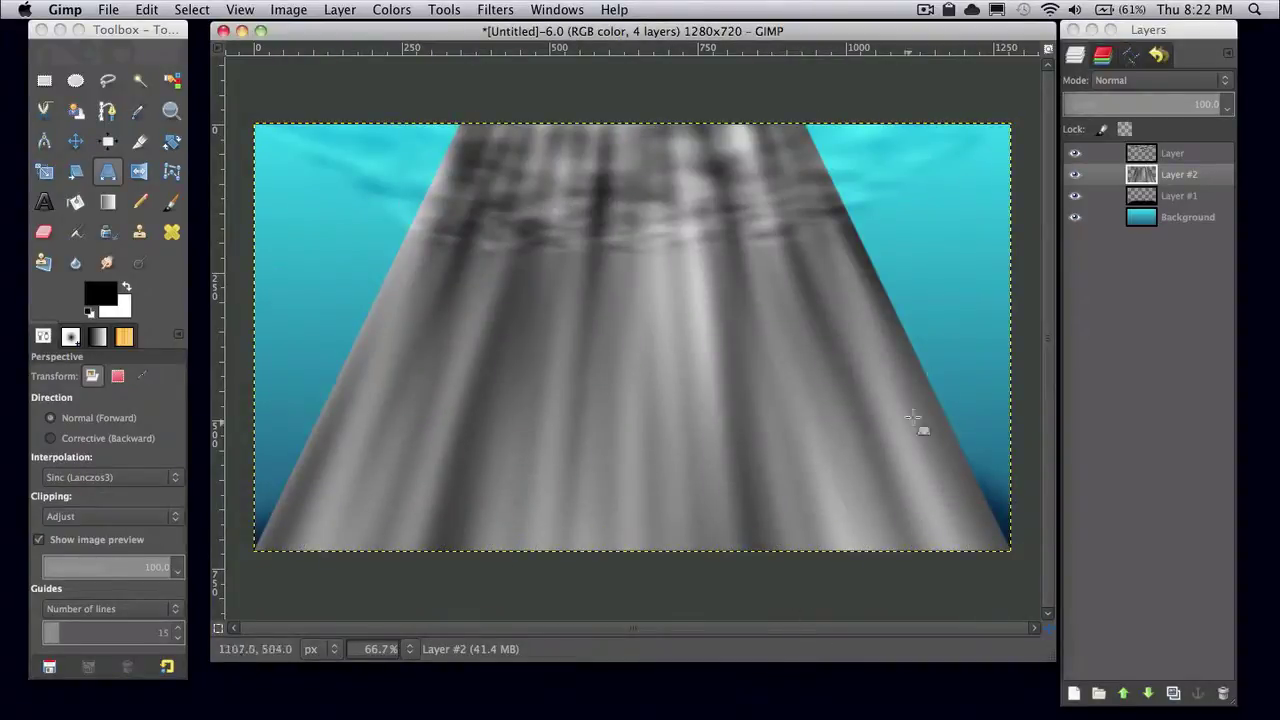
Switch Layer #2 to Overlay mode and erase a straight streak up from the bottom-left corner
{"action": "left_click", "coordinate": [1131, 82]}
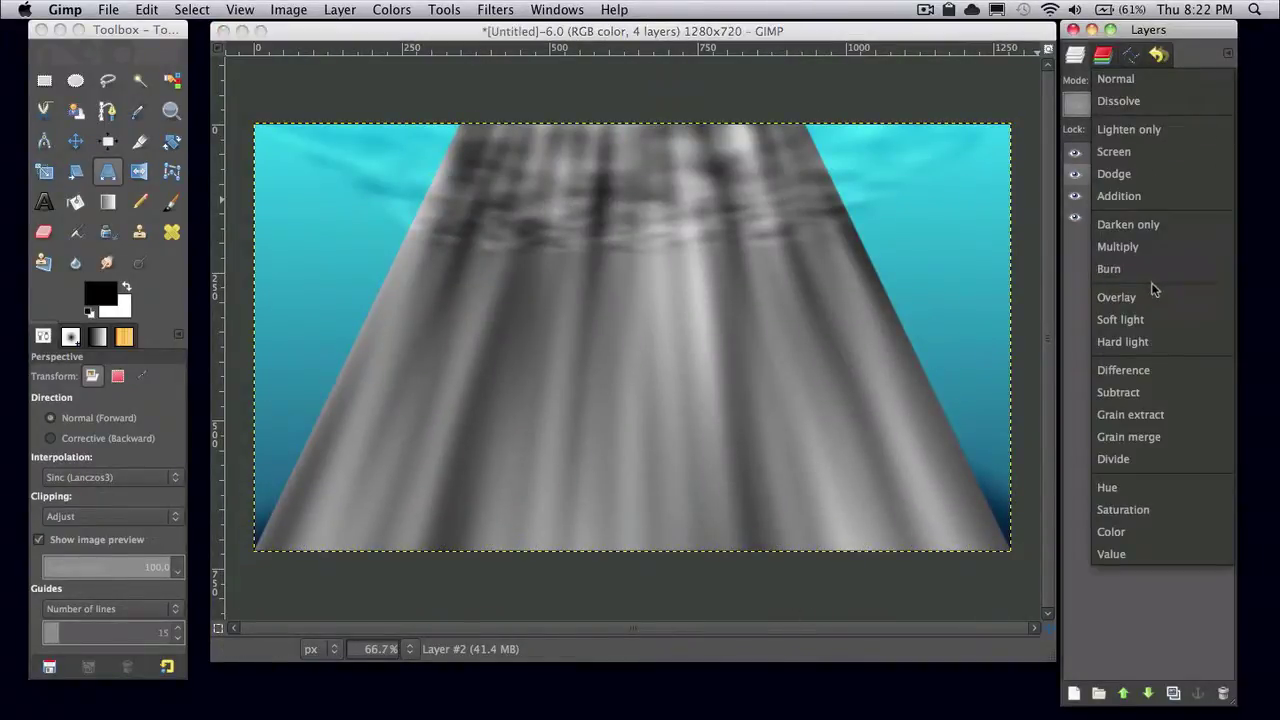
{"action": "left_click", "coordinate": [1152, 292]}
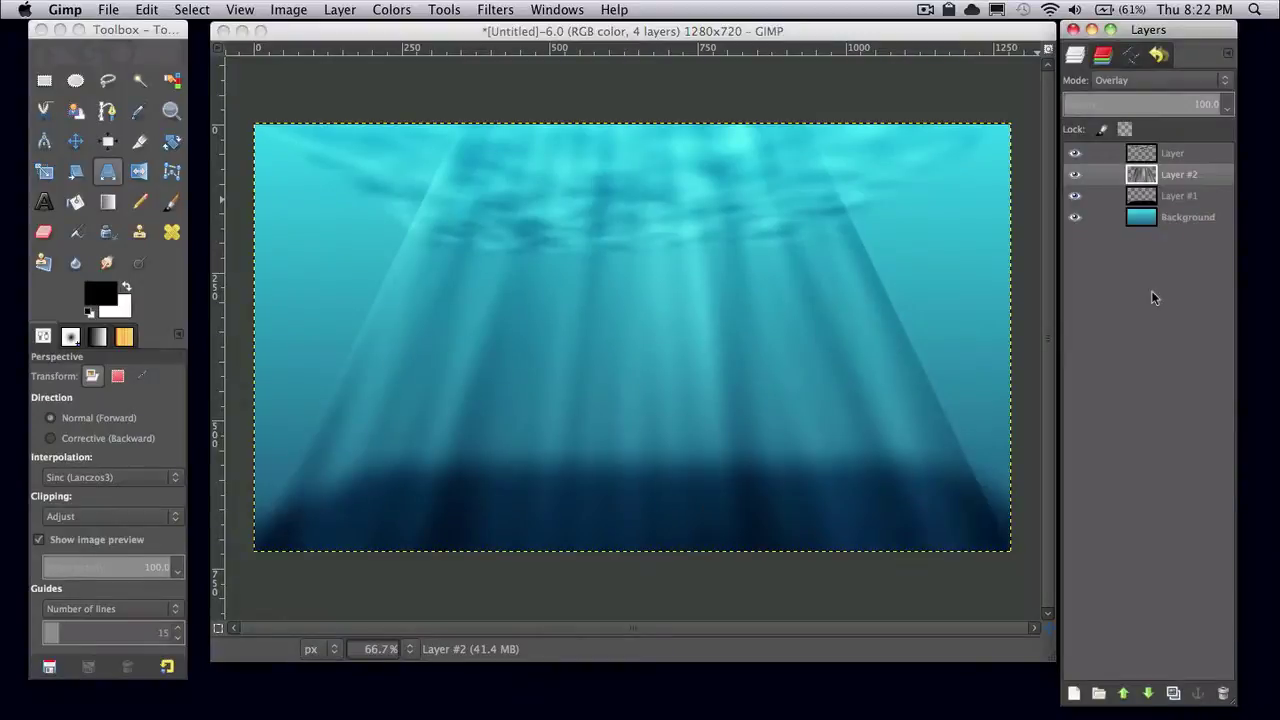
{"action": "left_click", "coordinate": [43, 232]}
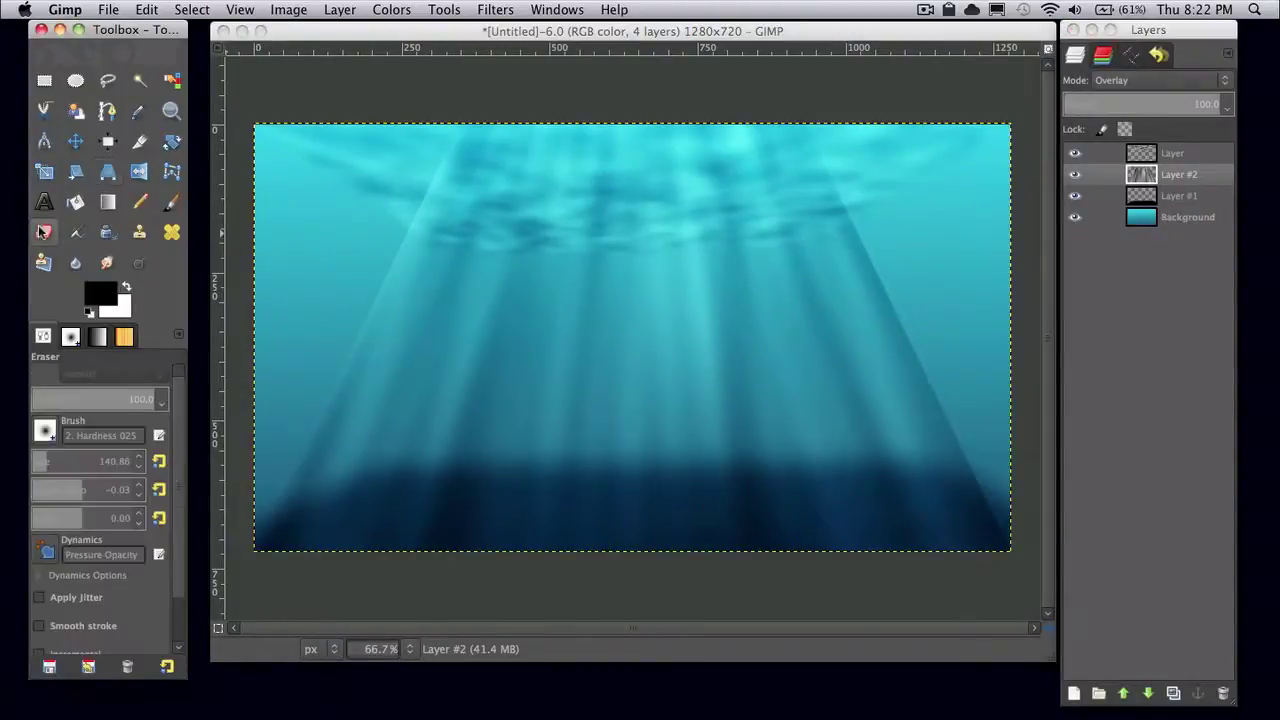
{"action": "left_click", "coordinate": [431, 140]}
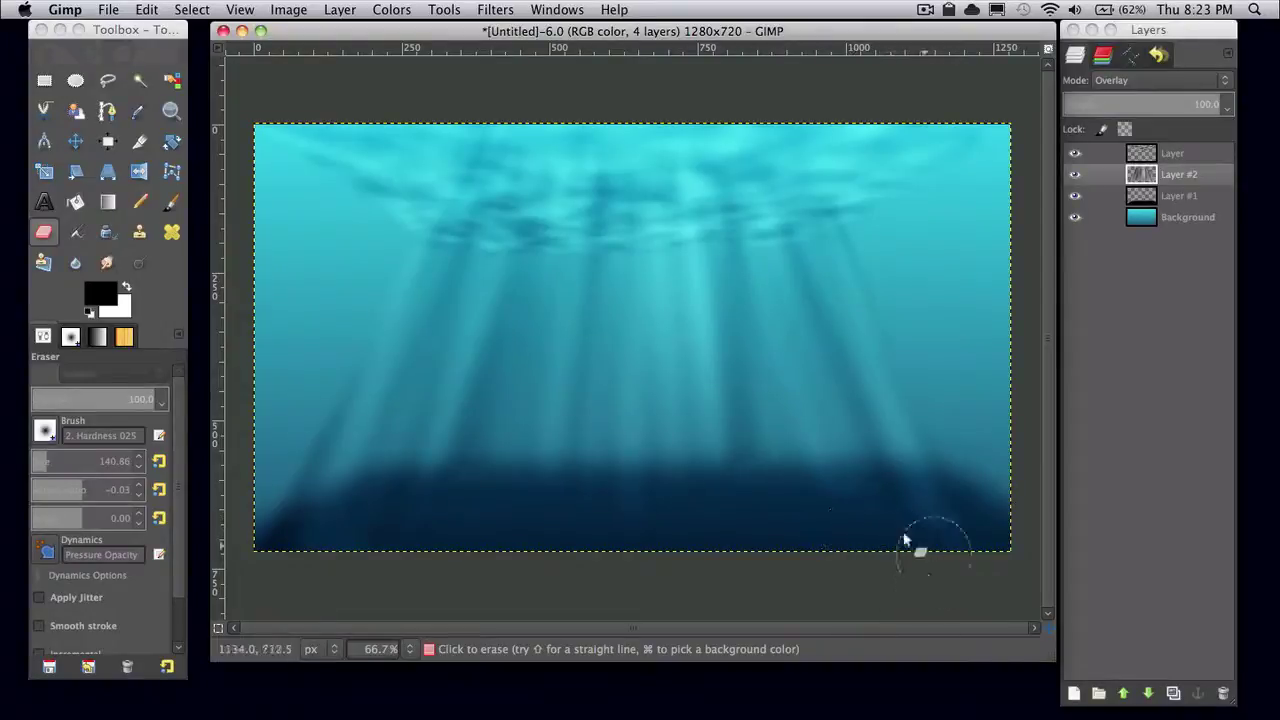
{"action": "left_click", "coordinate": [253, 545]}
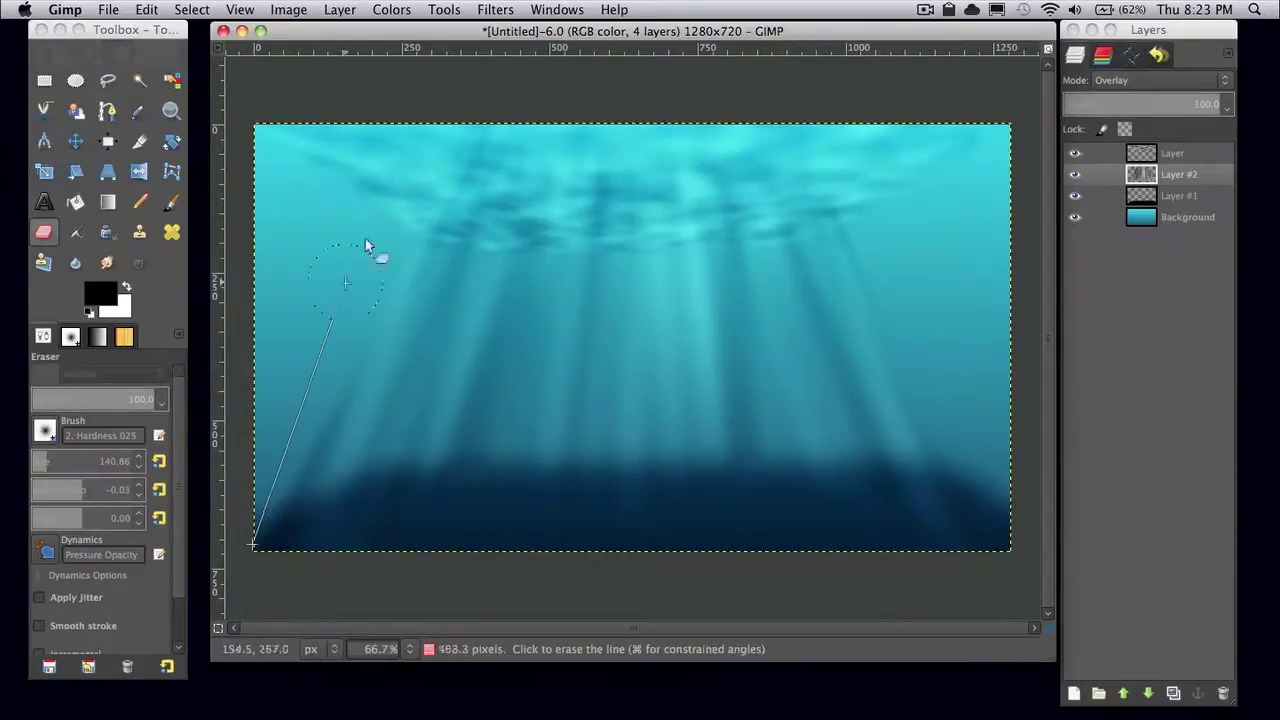
{"action": "left_click", "coordinate": [451, 121], "text": "shift"}
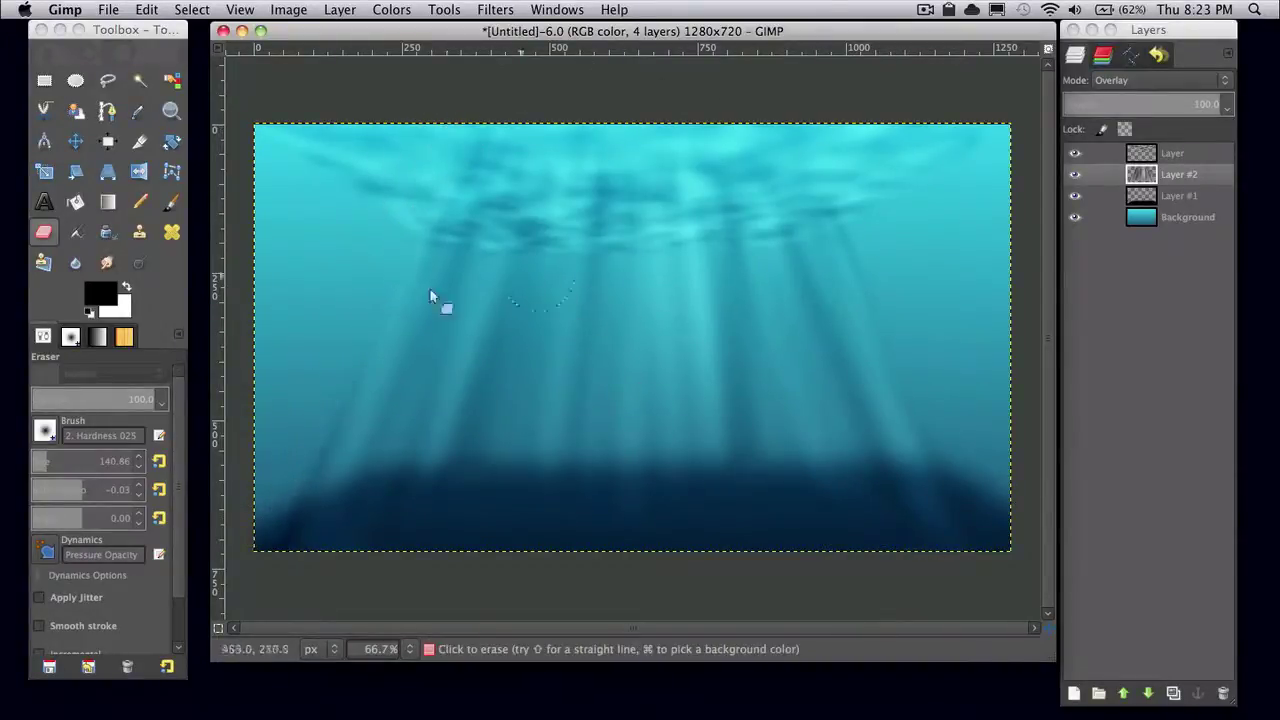